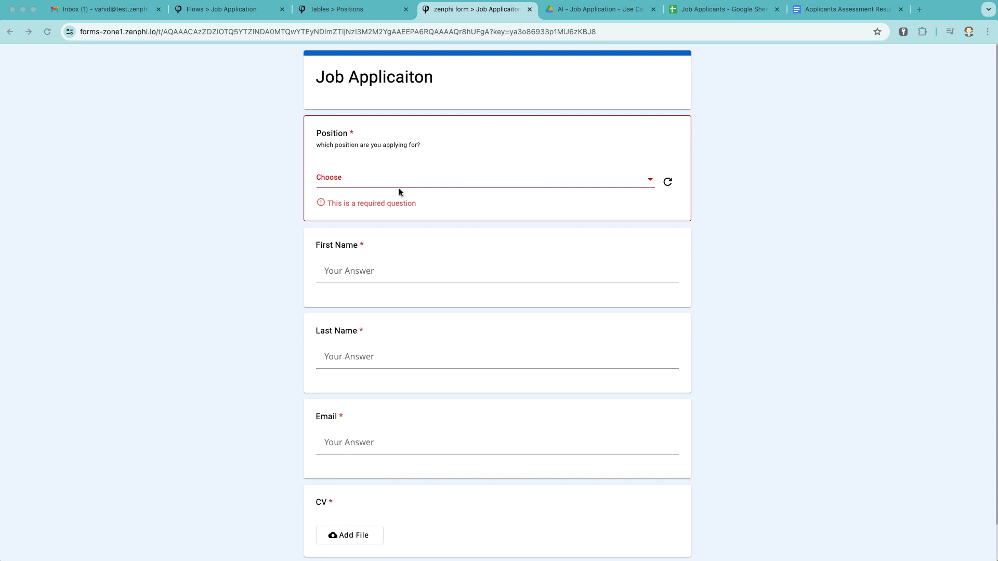
Show the 'Job Candidate Evaluation with Gen AI' flow from the Flows > Job Application tab
left_click(234, 11)
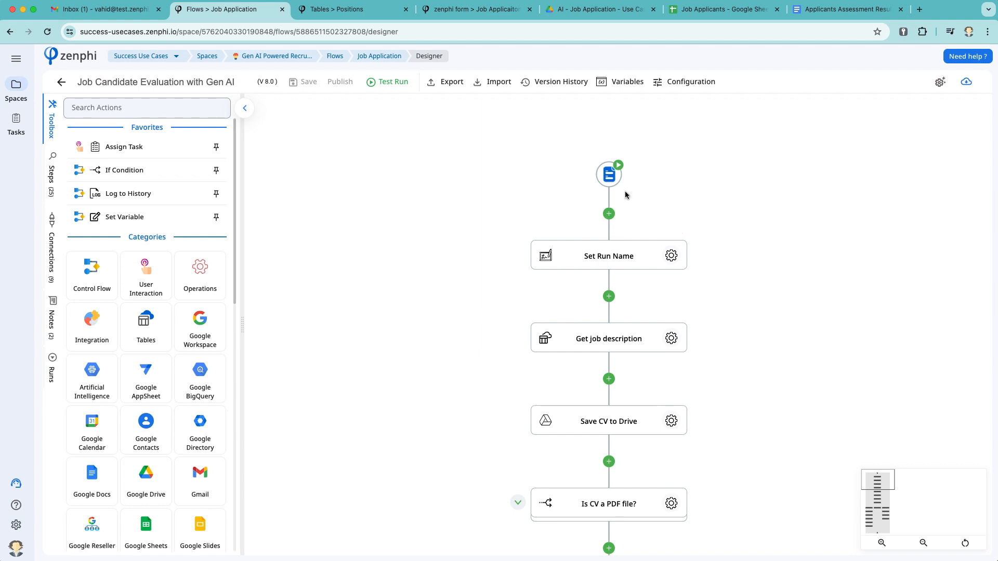
Scroll past the CV save and PDF check steps, then view the Positions table of openings
scroll(727, 344, "down", 3)
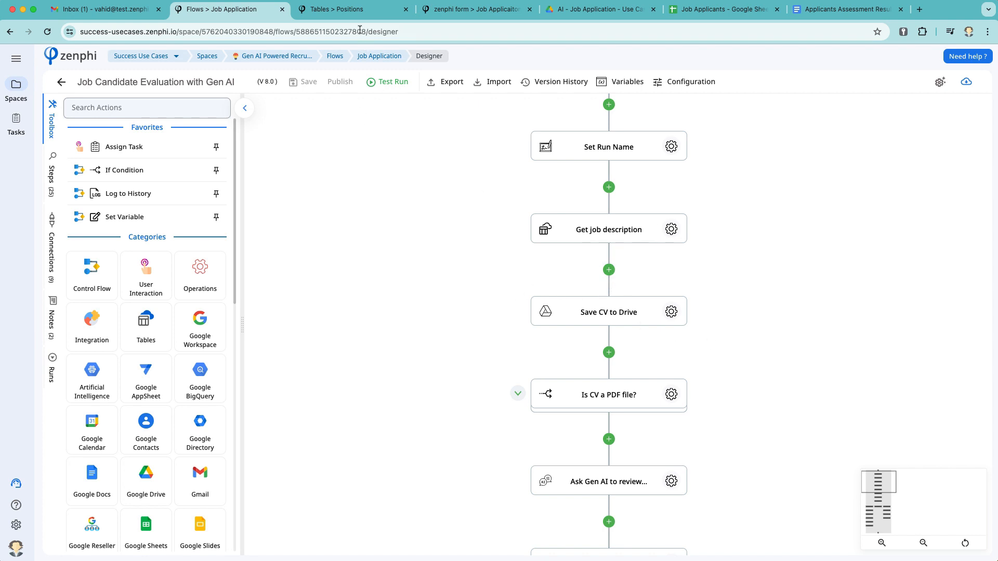
left_click(358, 12)
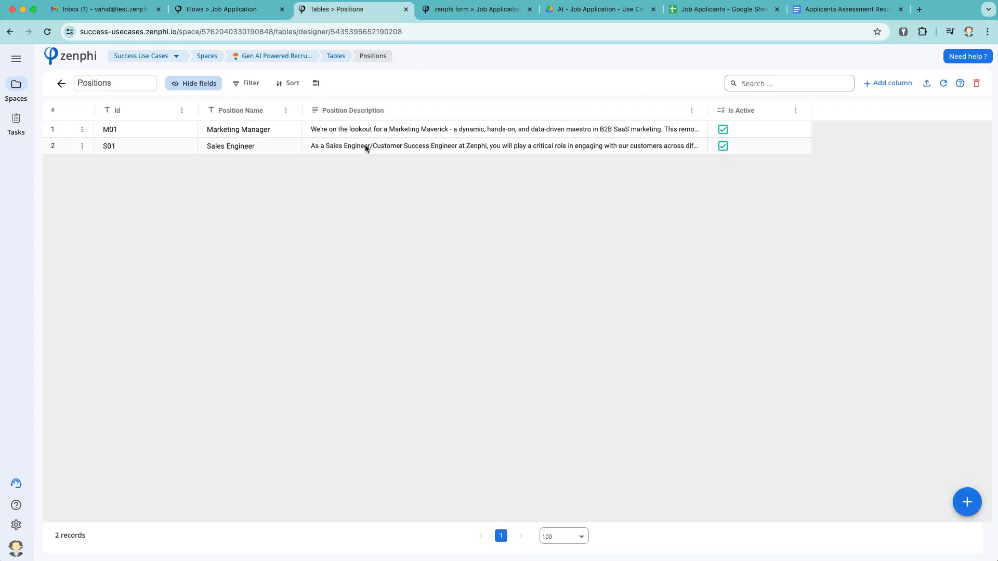
Pick Marketing Manager as the form's Position, compare with the Positions table, and return to the designer
left_click(462, 14)
left_click(393, 172)
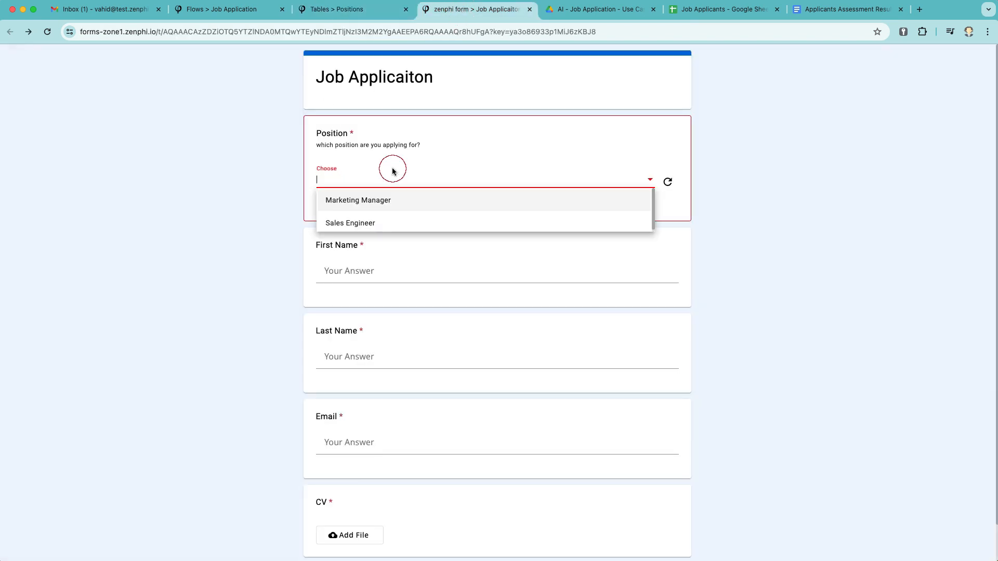
left_click(376, 201)
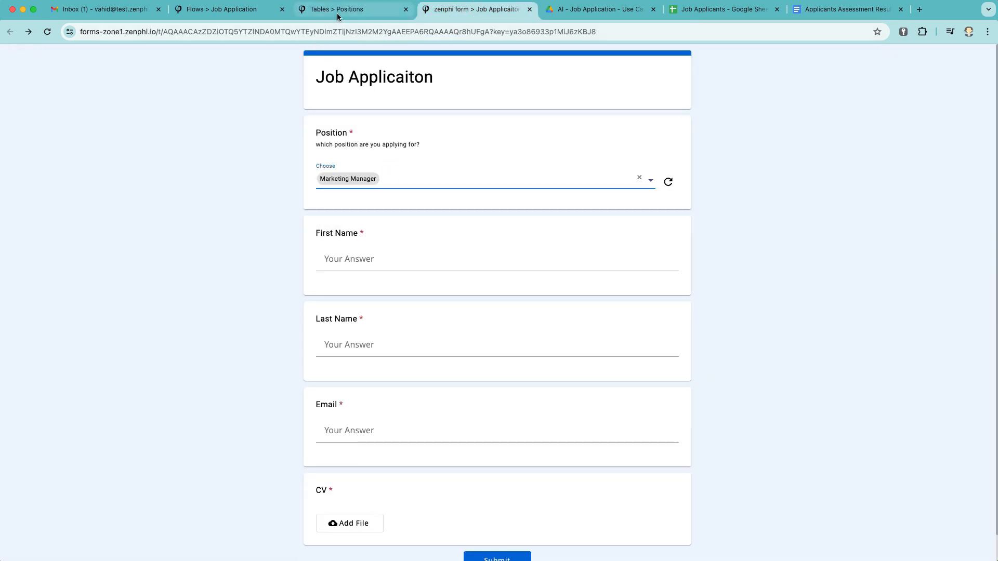
left_click(338, 10)
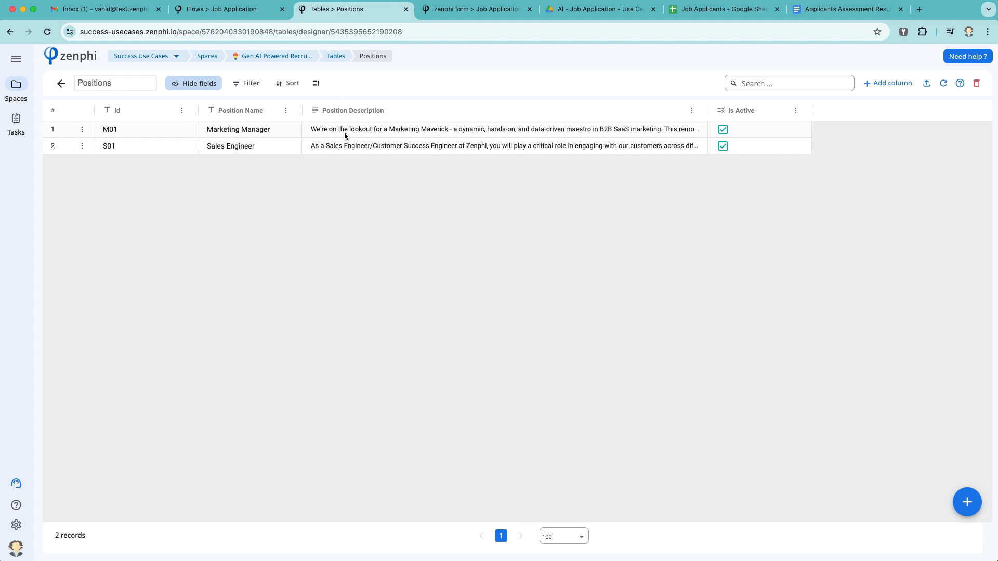
left_click(222, 13)
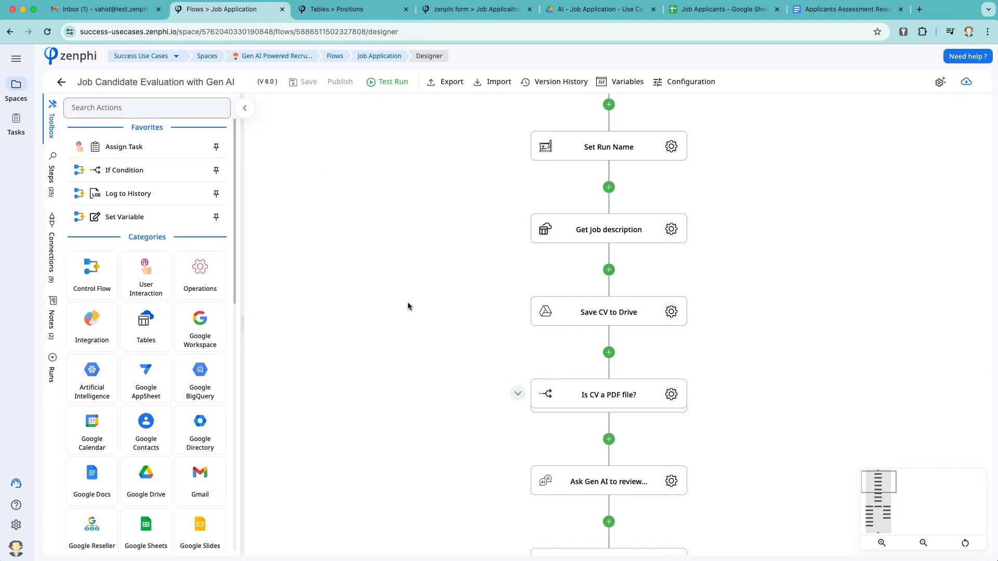
Expand the 'Is CV a PDF file?' branches, look through them, then collapse them again
scroll(408, 306, "down", 3)
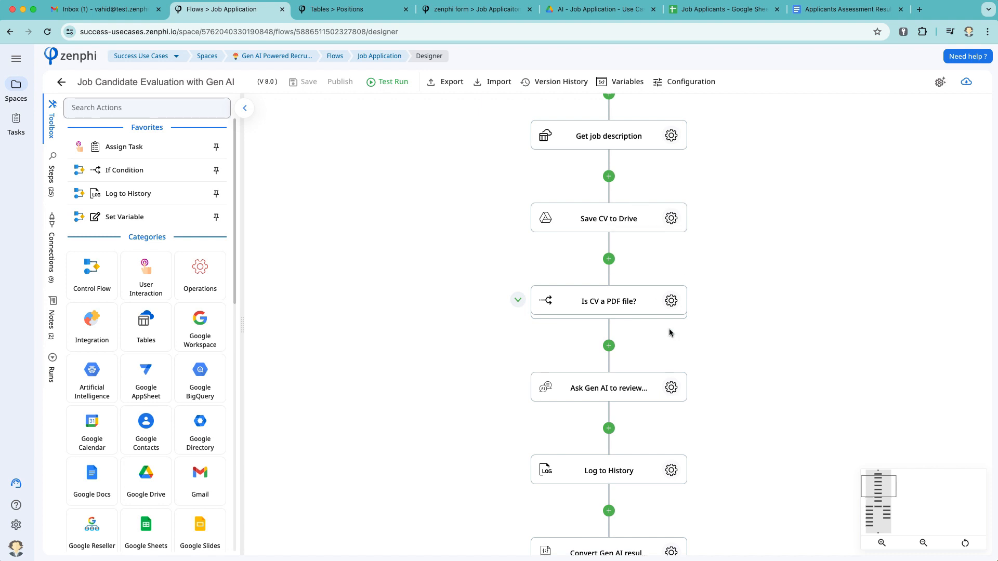
scroll(670, 333, "down", 3)
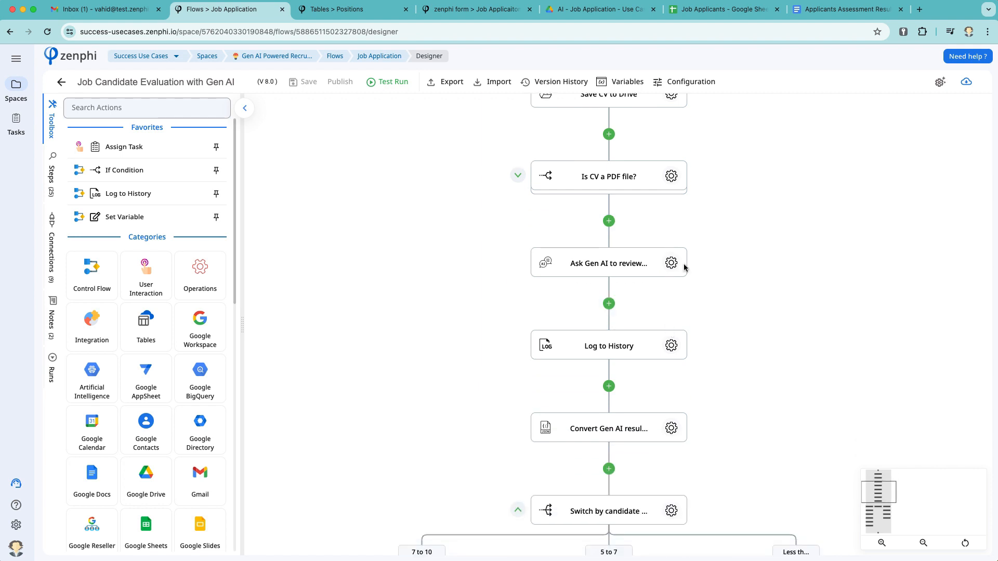
left_click(518, 175)
scroll(736, 300, "down", 1)
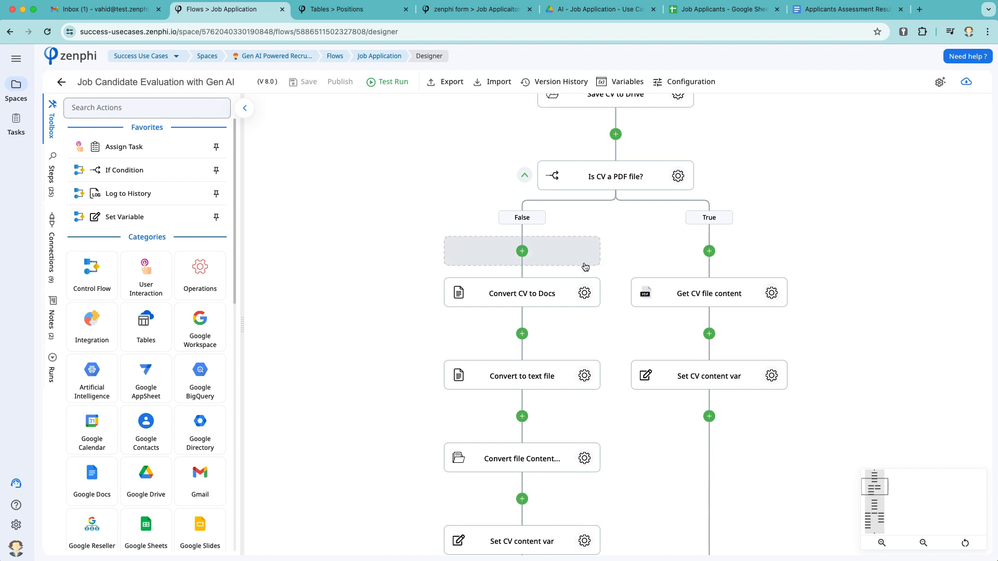
scroll(584, 341, "down", 4)
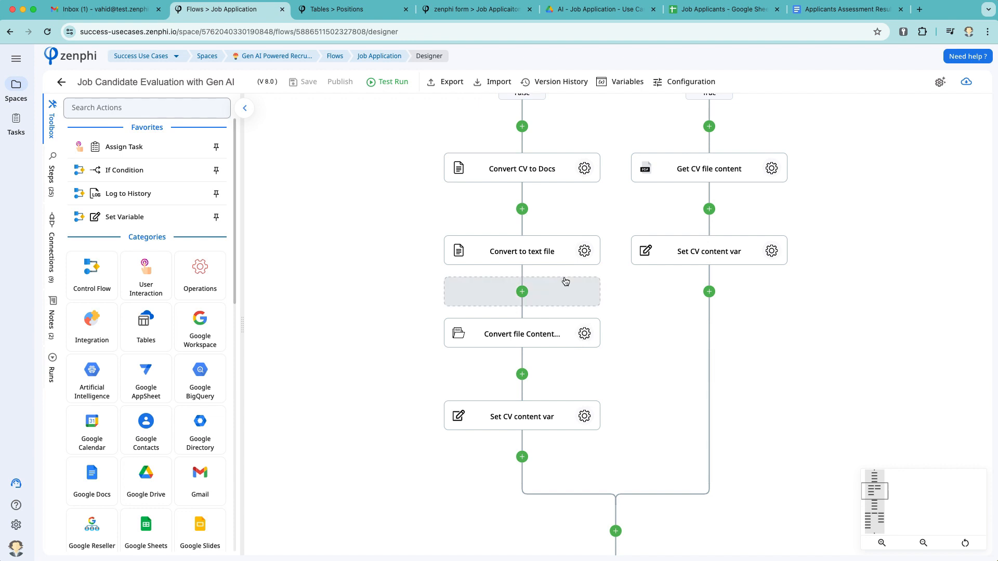
scroll(565, 281, "up", 4)
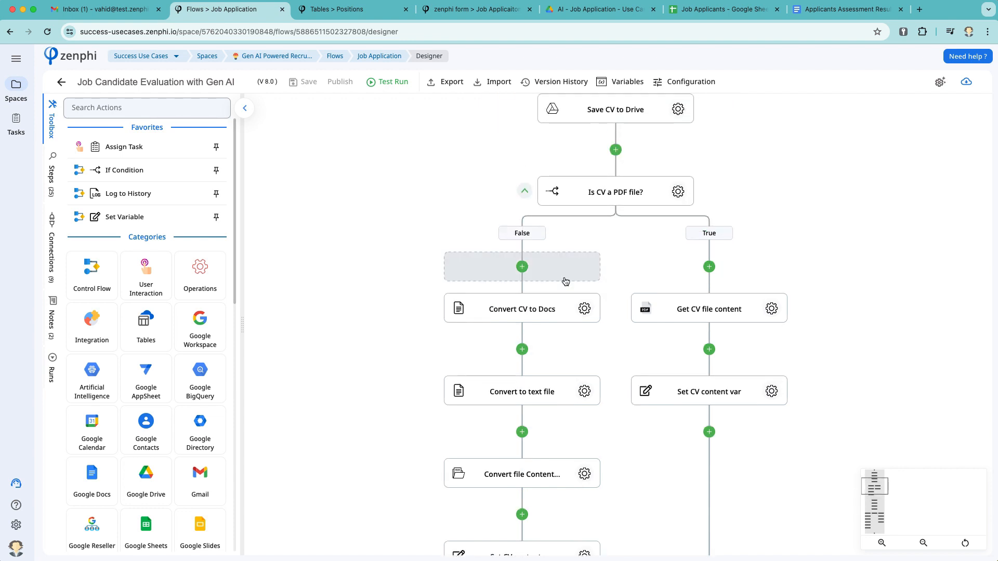
left_click(524, 190)
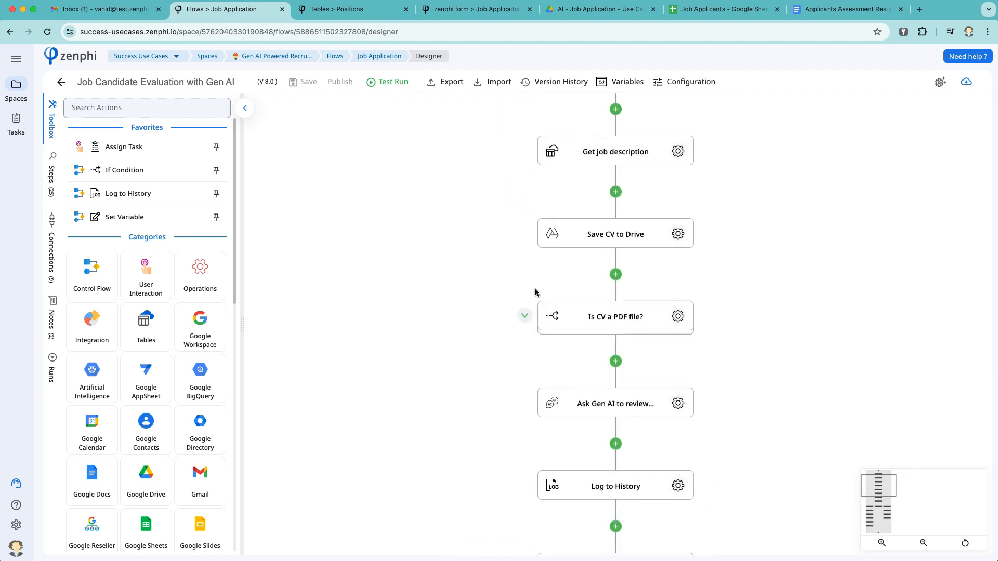
scroll(511, 376, "down", 5)
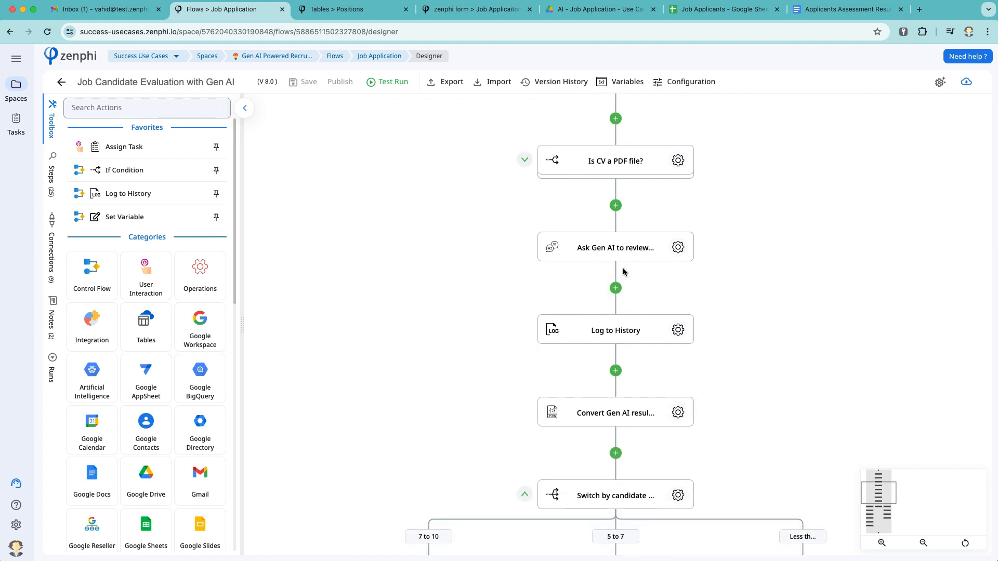
Browse the Artificial Intelligence actions, then open the 'Ask Gen AI to review the CV' settings
left_click(106, 389)
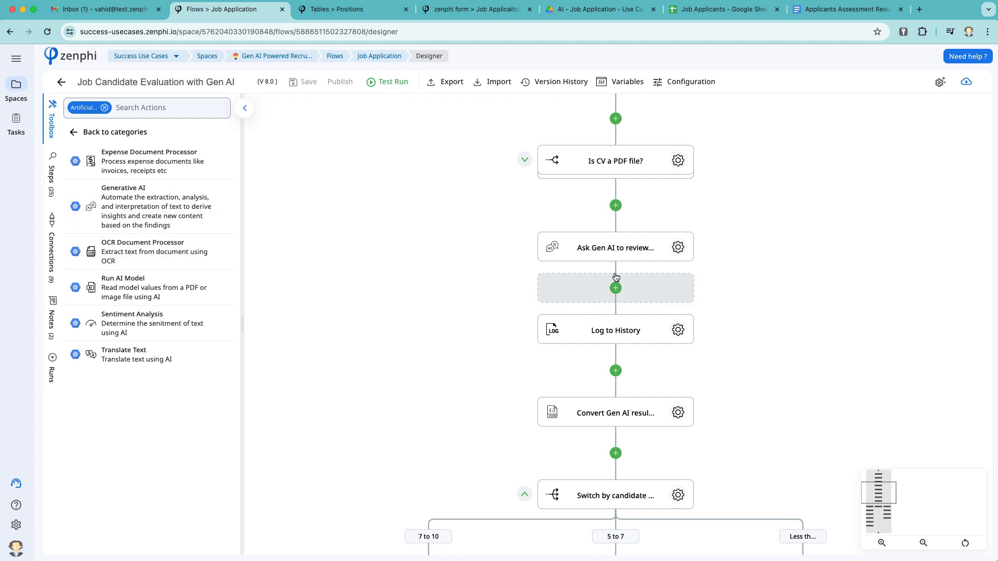
left_click(73, 132)
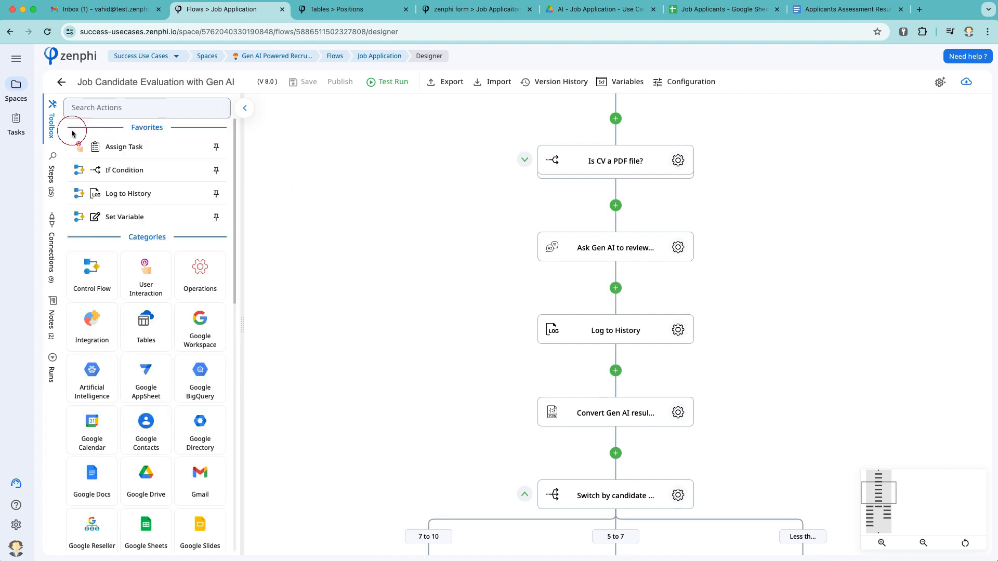
left_click(678, 248)
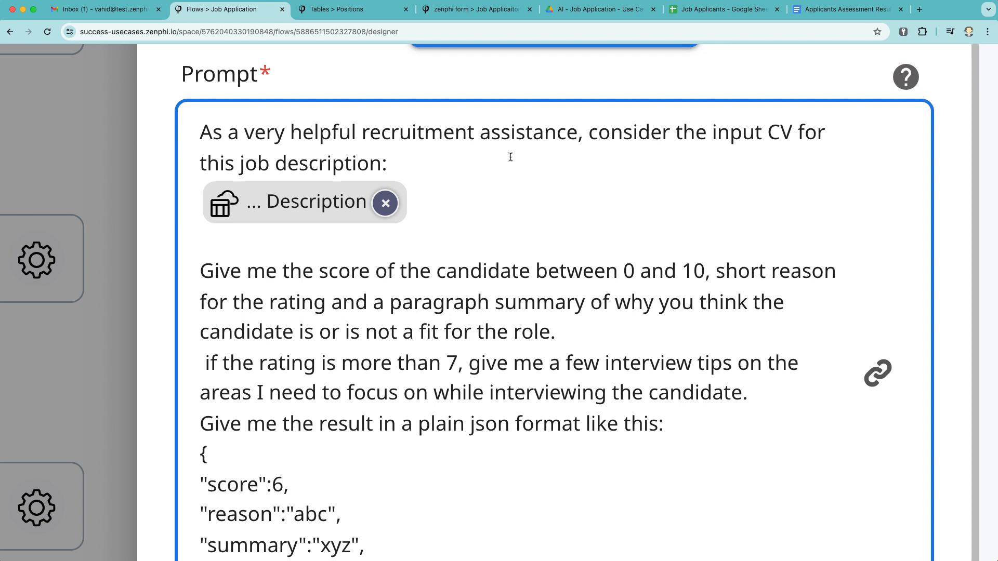
Read the JSON-scoring prompt, temperature 0.6 and maximum length 256, then close the Gen AI settings
scroll(511, 157, "down", 5)
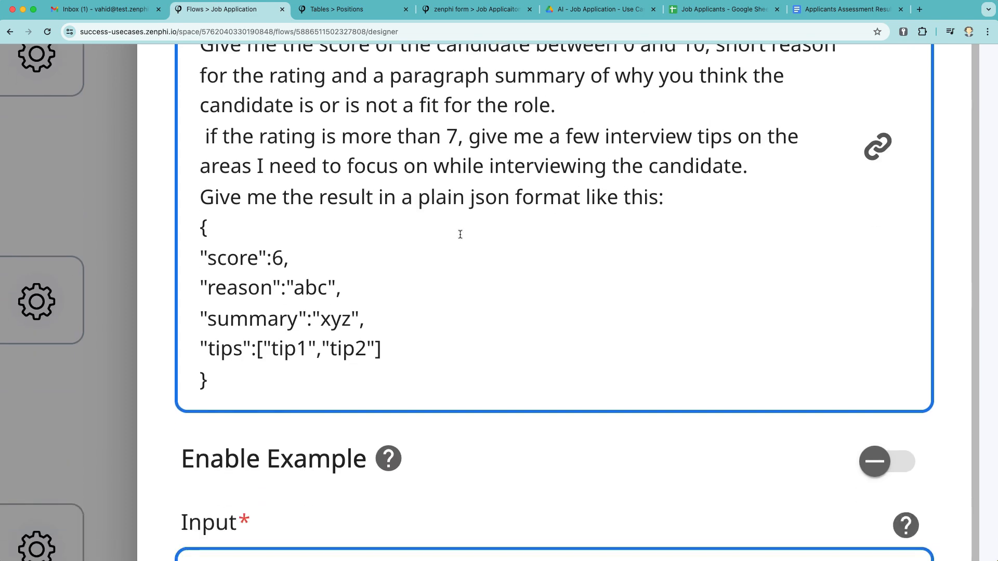
scroll(460, 235, "down", 3)
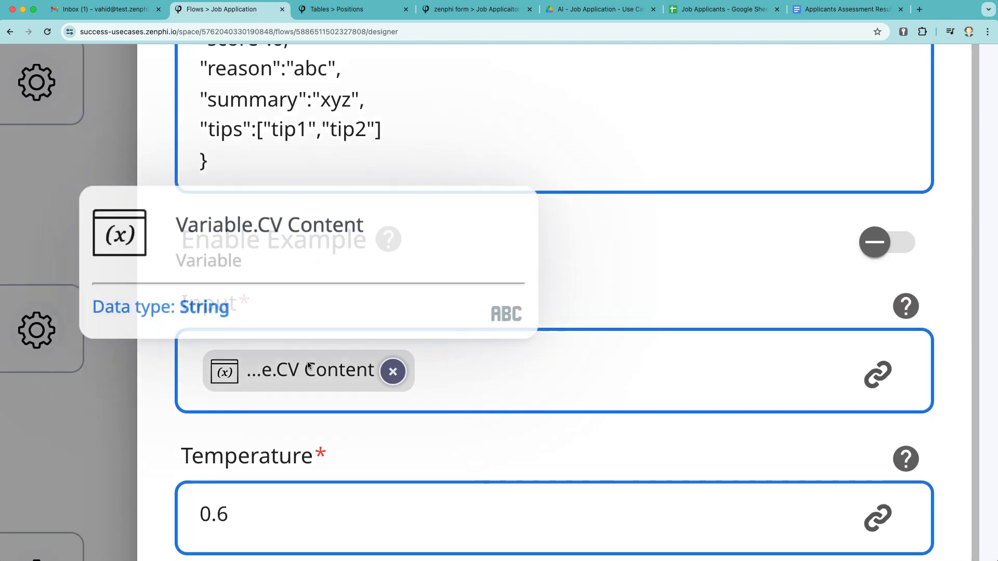
scroll(307, 361, "up", 8)
left_click(311, 280)
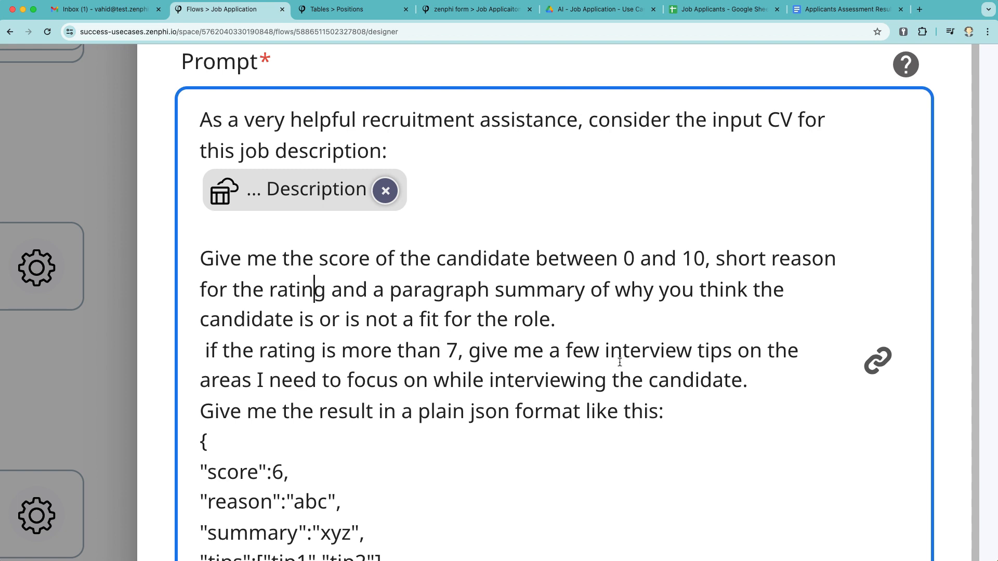
scroll(620, 362, "down", 1)
scroll(619, 362, "down", 4)
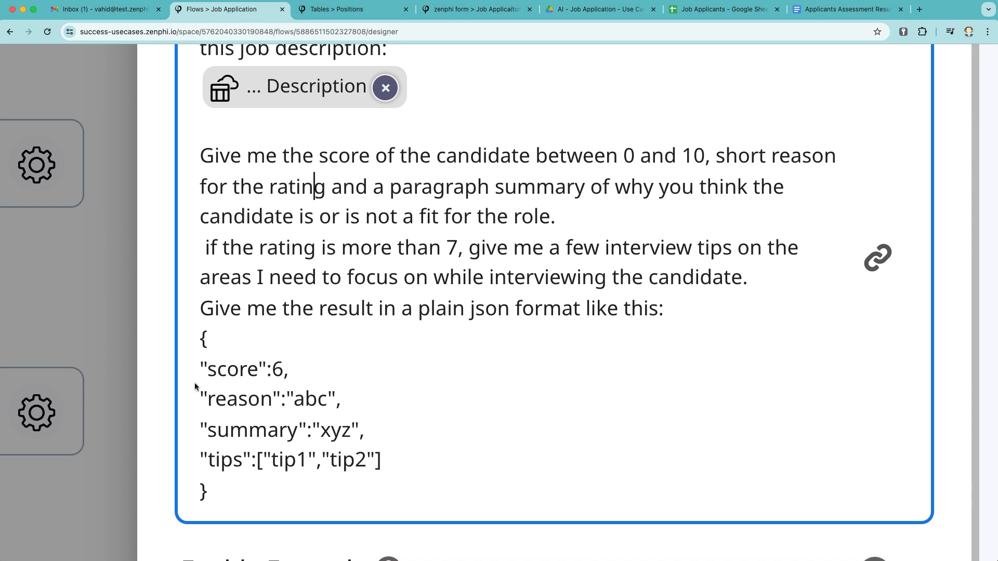
scroll(288, 310, "down", 10)
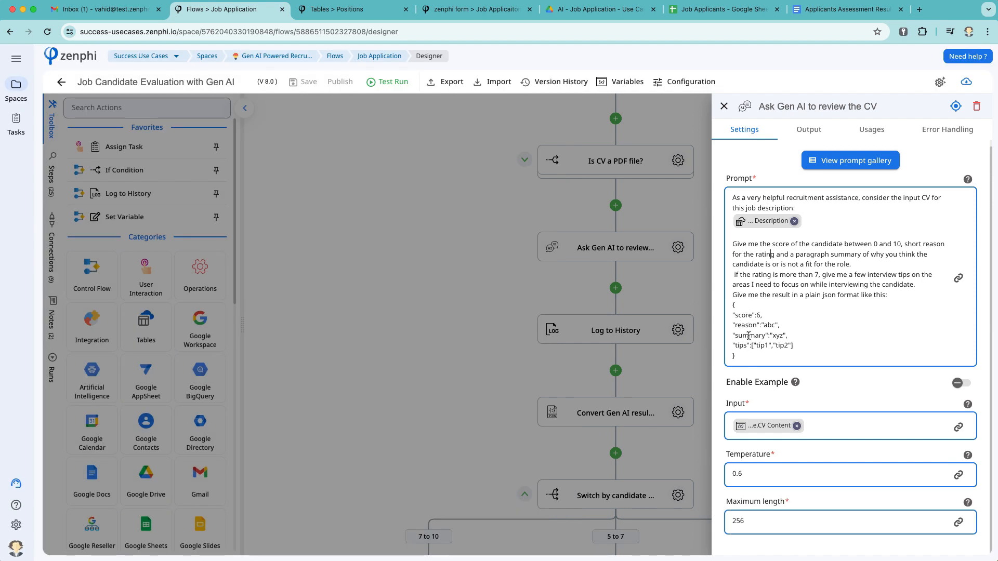
left_click(648, 374)
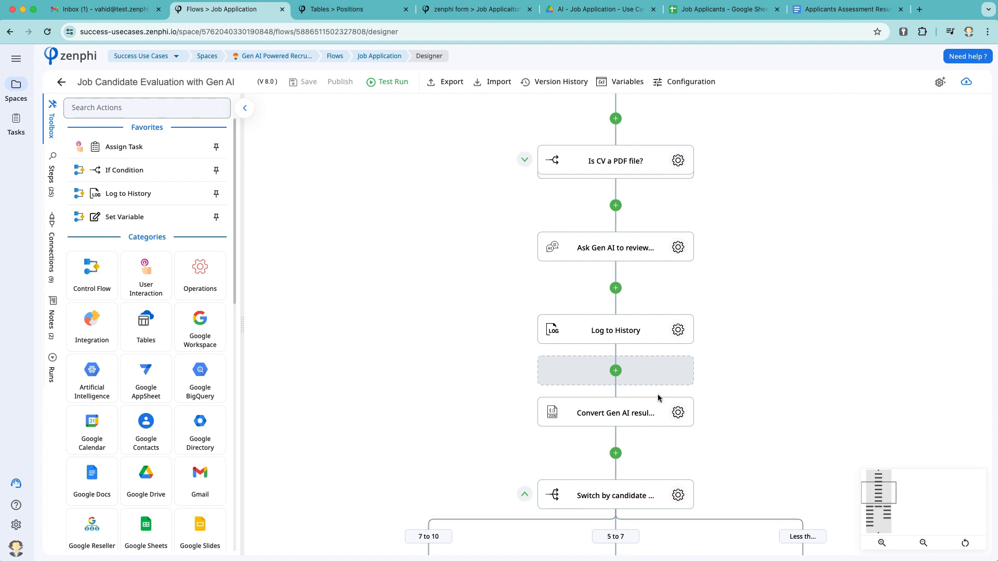
left_click(677, 414)
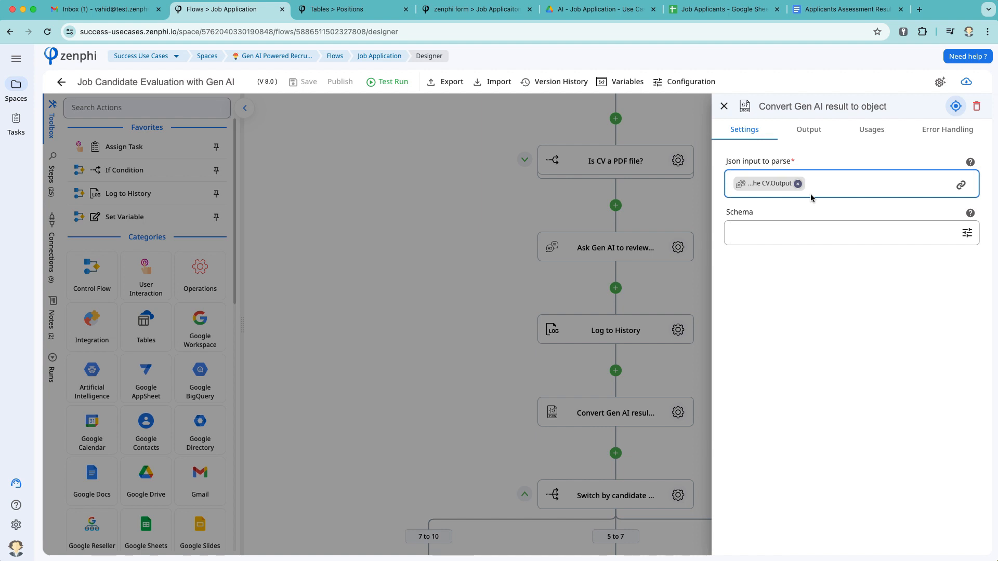
left_click(813, 130)
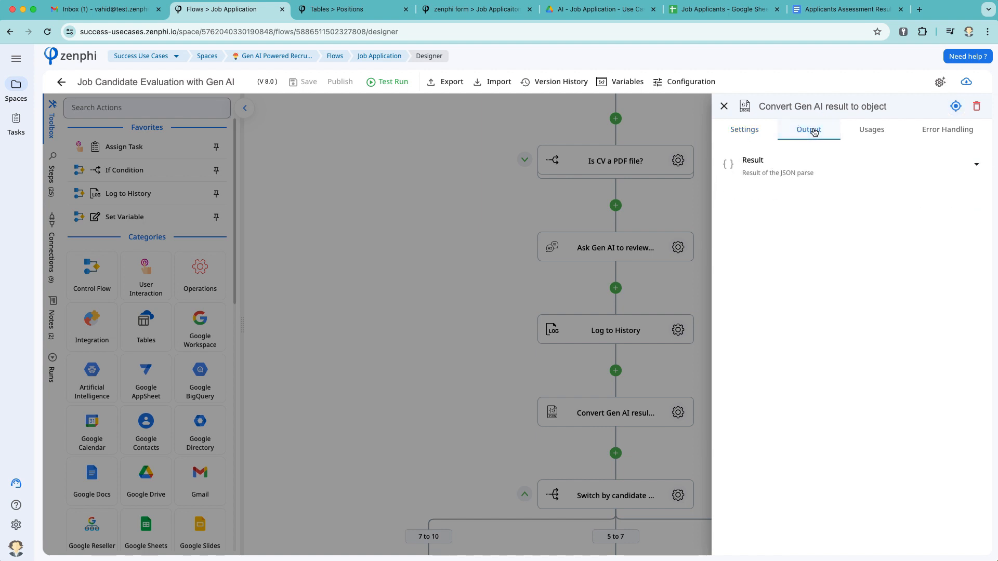
left_click(780, 163)
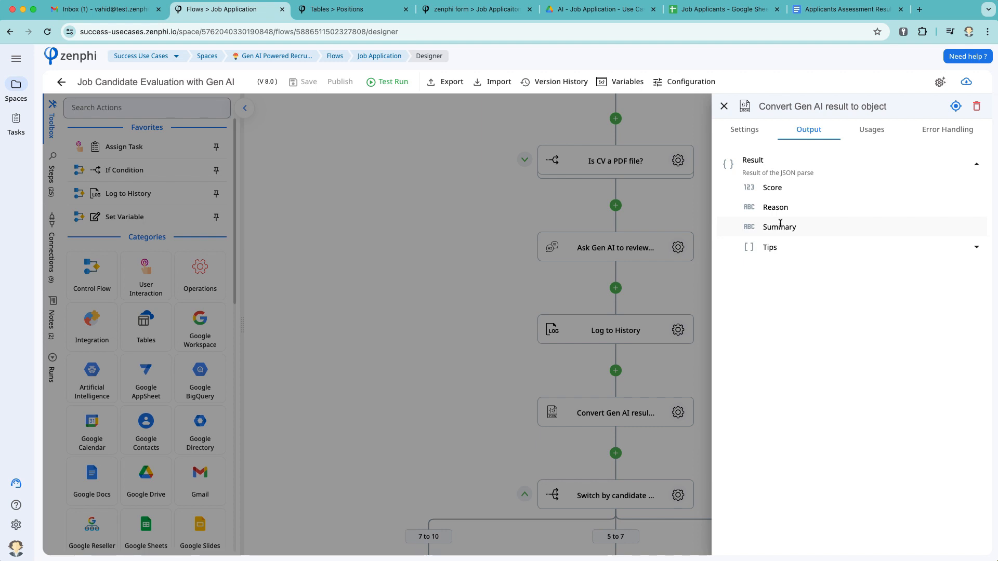
left_click(455, 335)
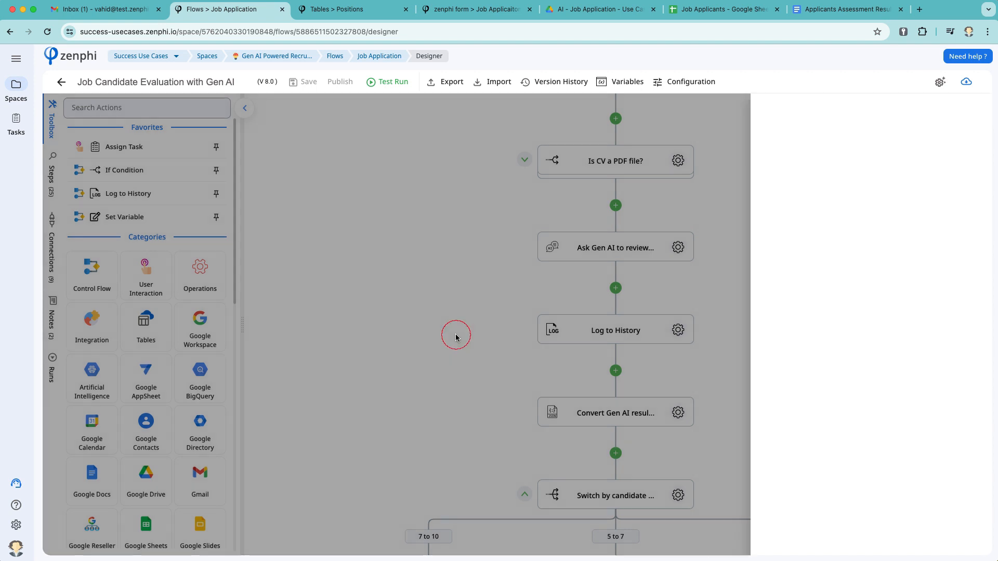
scroll(455, 335, "down", 5)
scroll(455, 336, "down", 1)
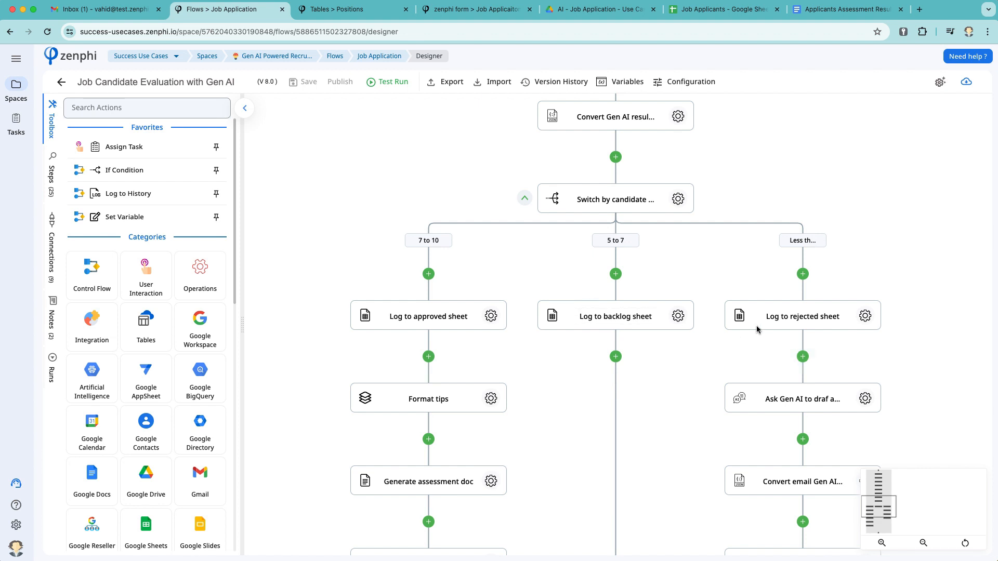
scroll(756, 325, "down", 3)
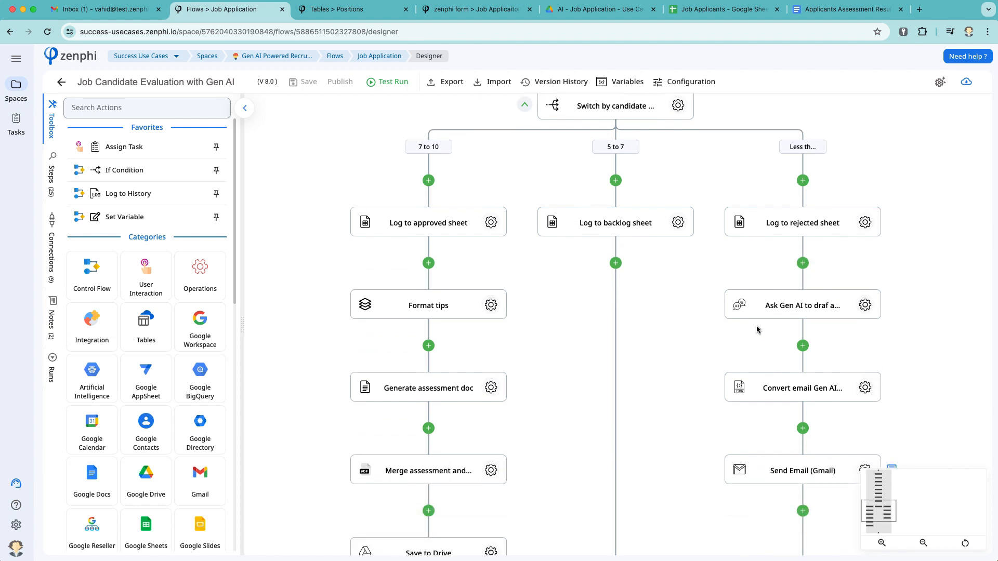
left_click(852, 303)
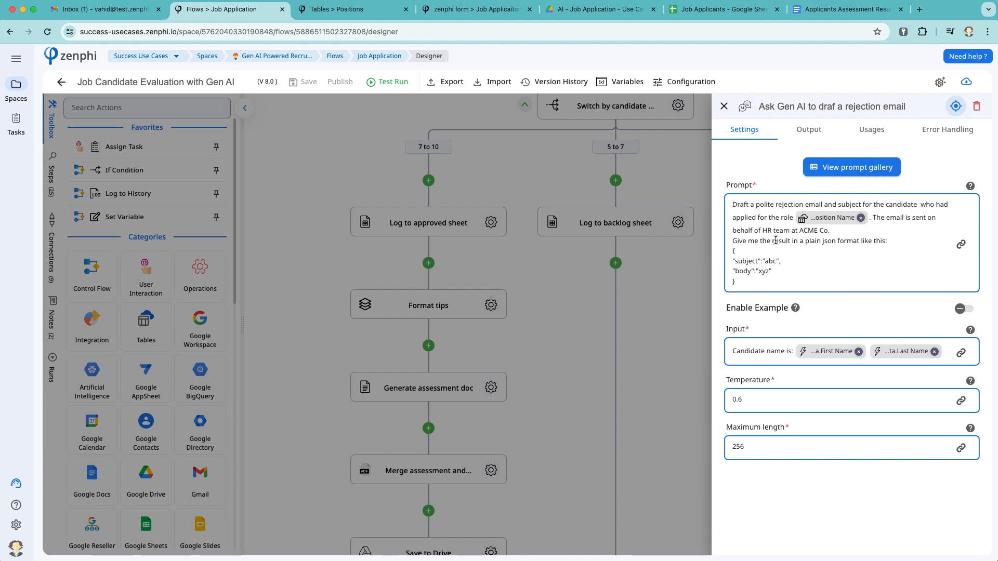
left_click(676, 366)
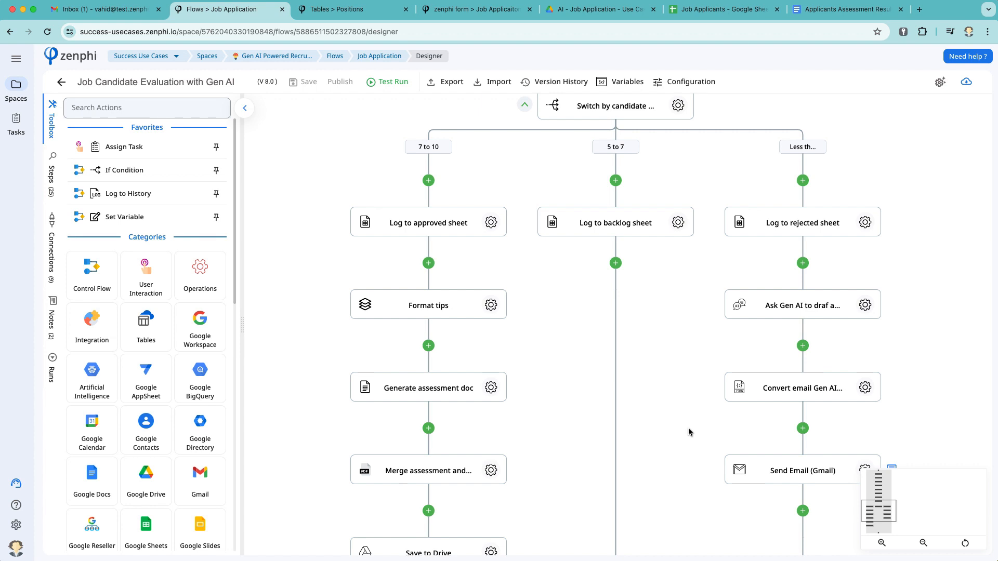
left_click_drag(437, 181, 429, 245)
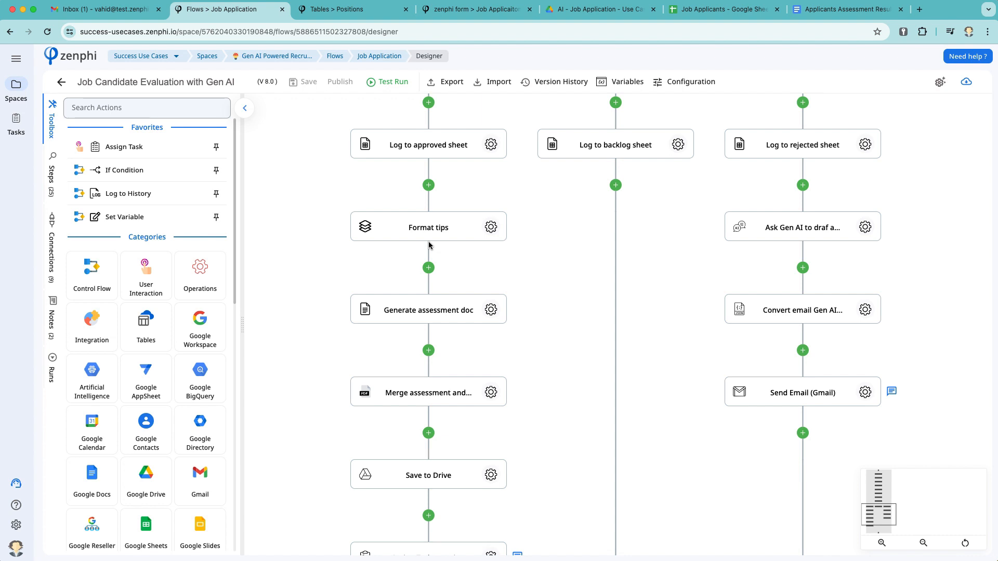
left_click_drag(457, 199, 467, 195)
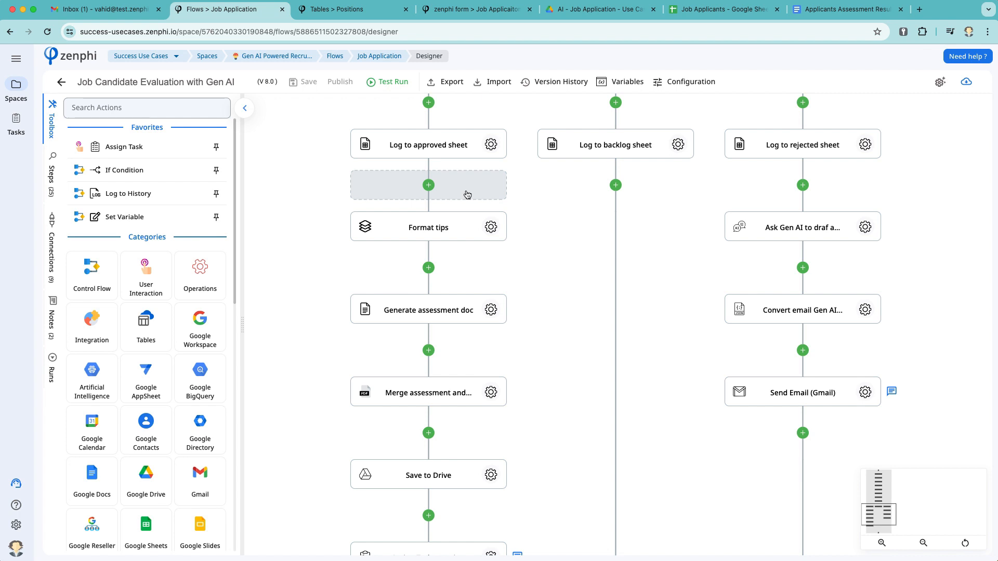
left_click_drag(468, 195, 468, 193)
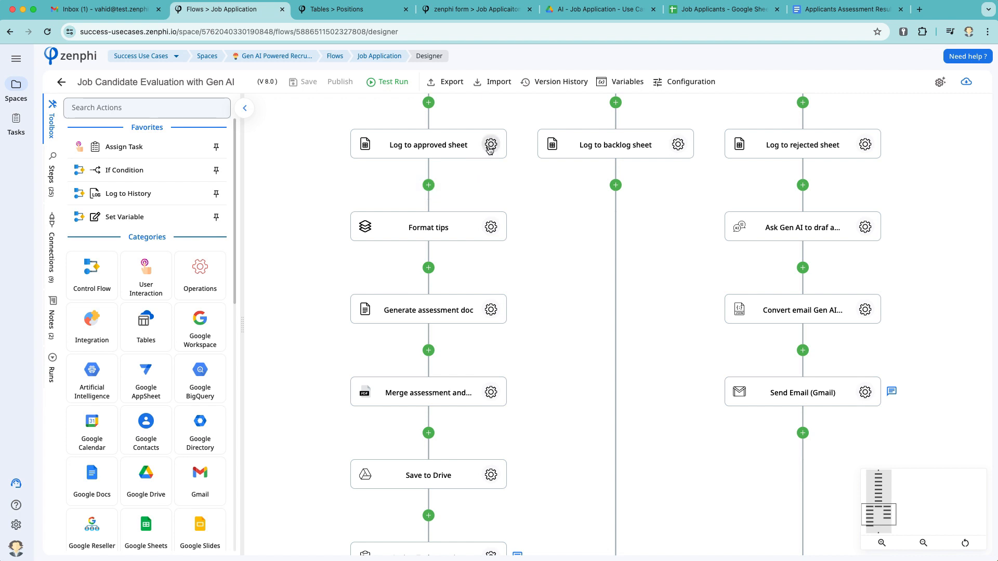
left_click(725, 10)
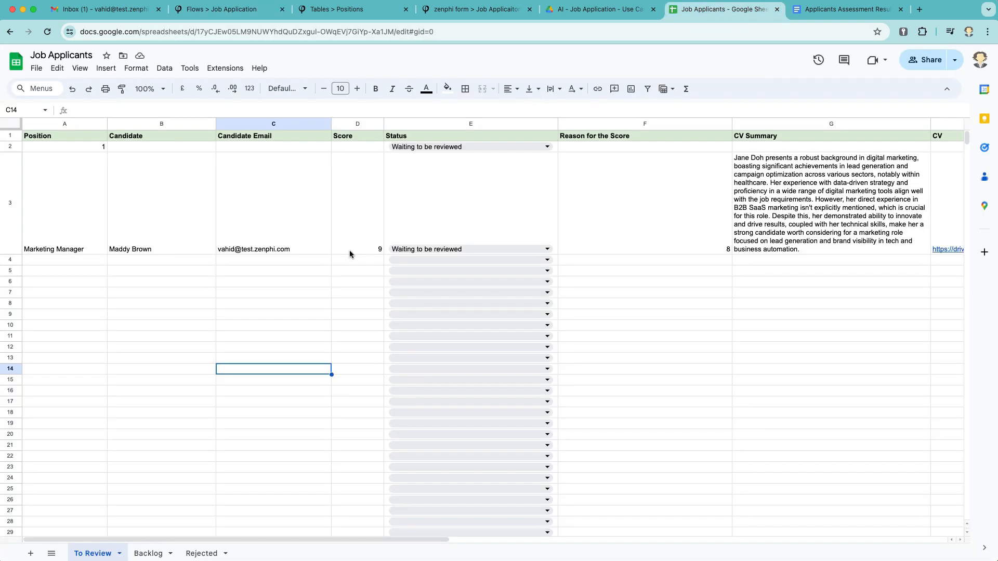
left_click(152, 554)
left_click(202, 553)
left_click(156, 553)
left_click(98, 552)
left_click(247, 11)
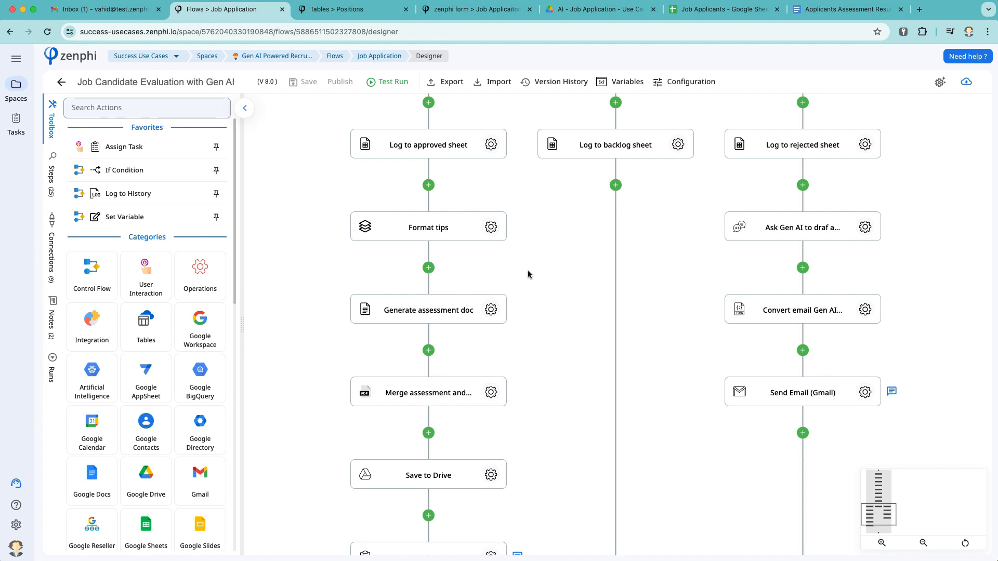
scroll(528, 274, "down", 1)
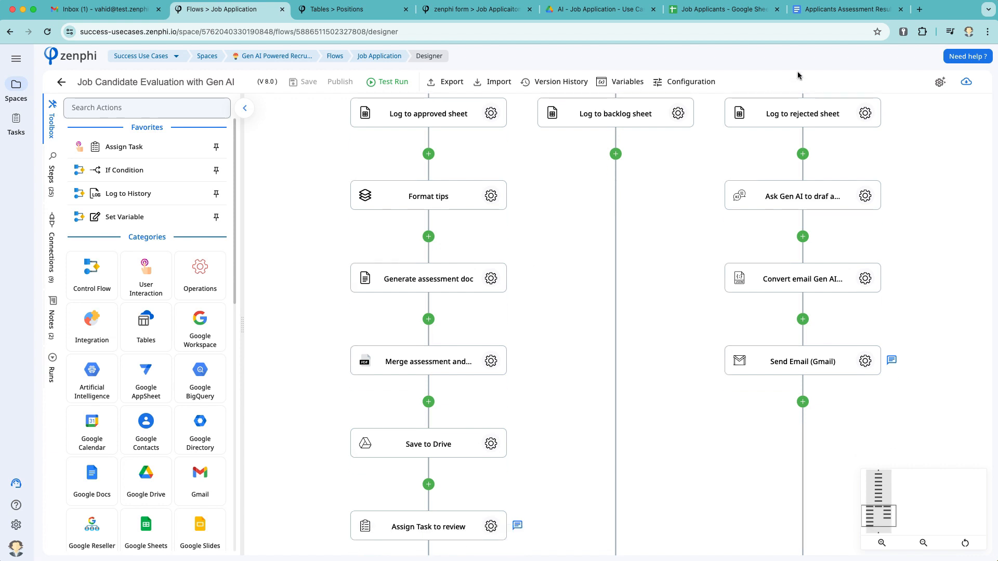
left_click(841, 13)
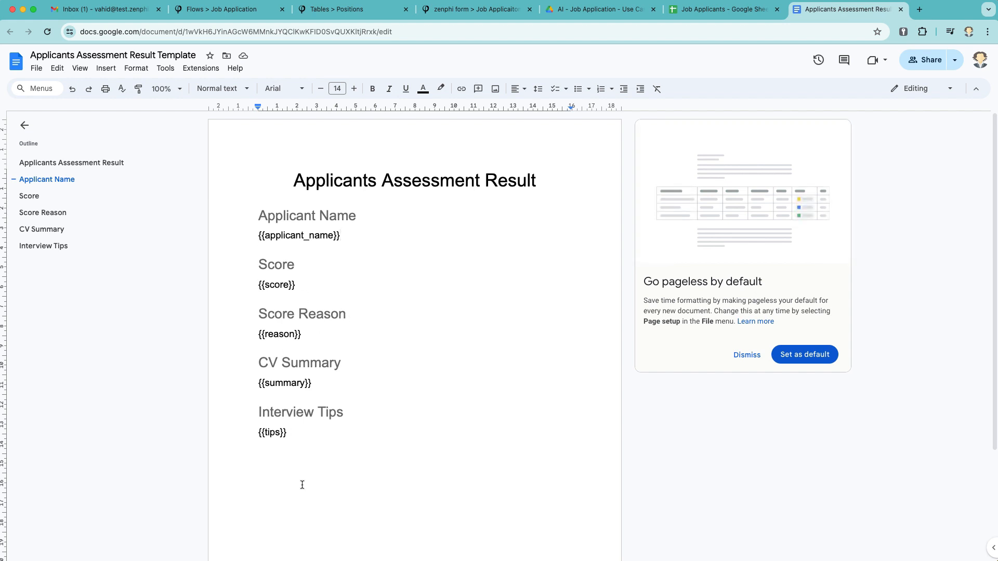
left_click(230, 18)
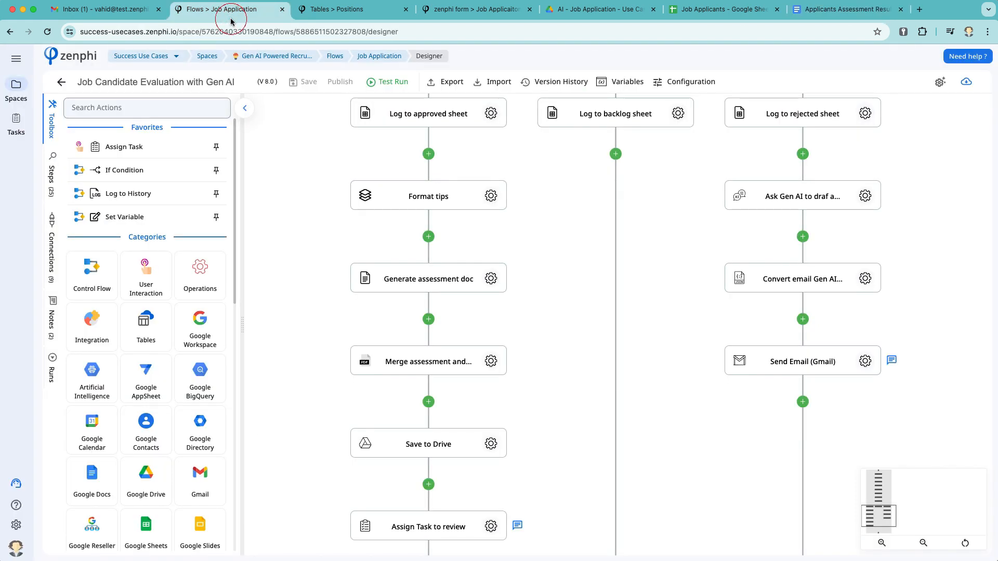
Inspect the Merge assessment step's settings and close them
scroll(297, 348, "down", 1)
scroll(297, 352, "down", 3)
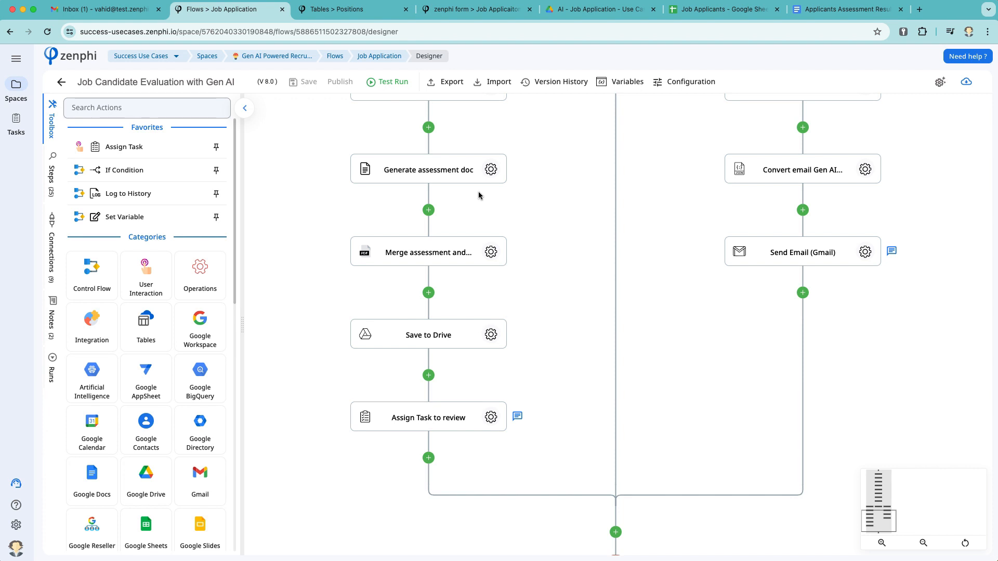
left_click(489, 253)
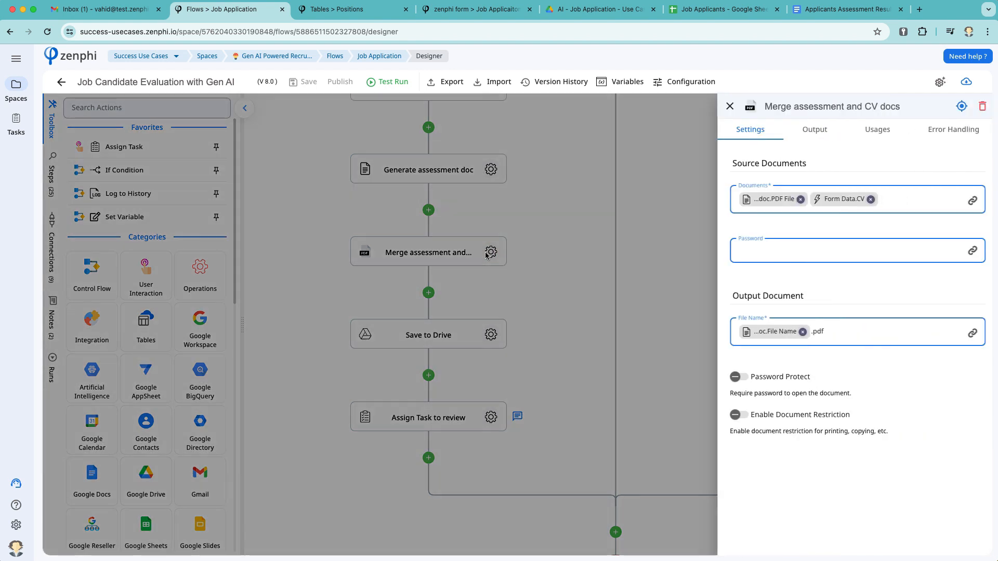
left_click(512, 341)
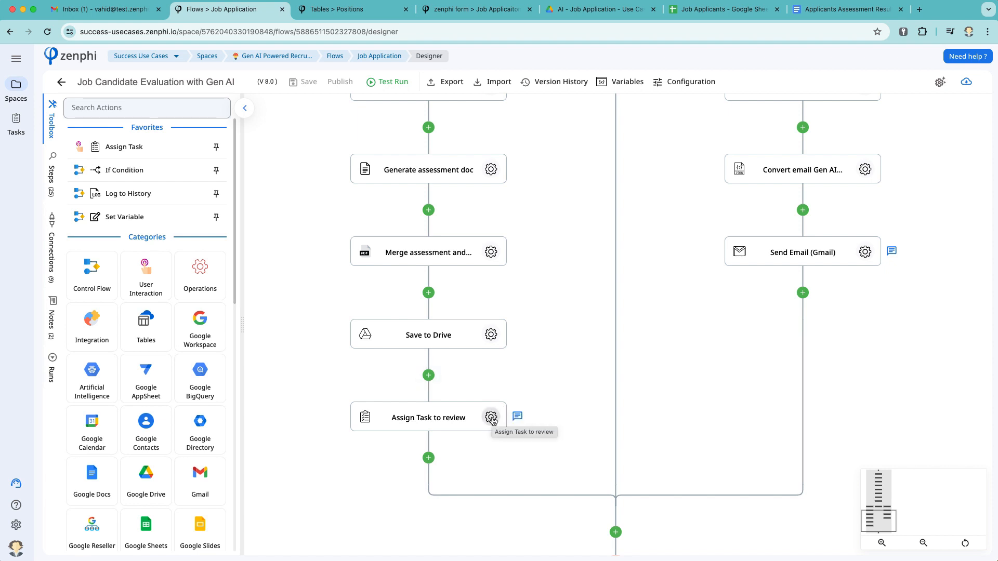
Check the review task step's Email Body settings, then go to the job application form
left_click(491, 417)
scroll(765, 429, "down", 7)
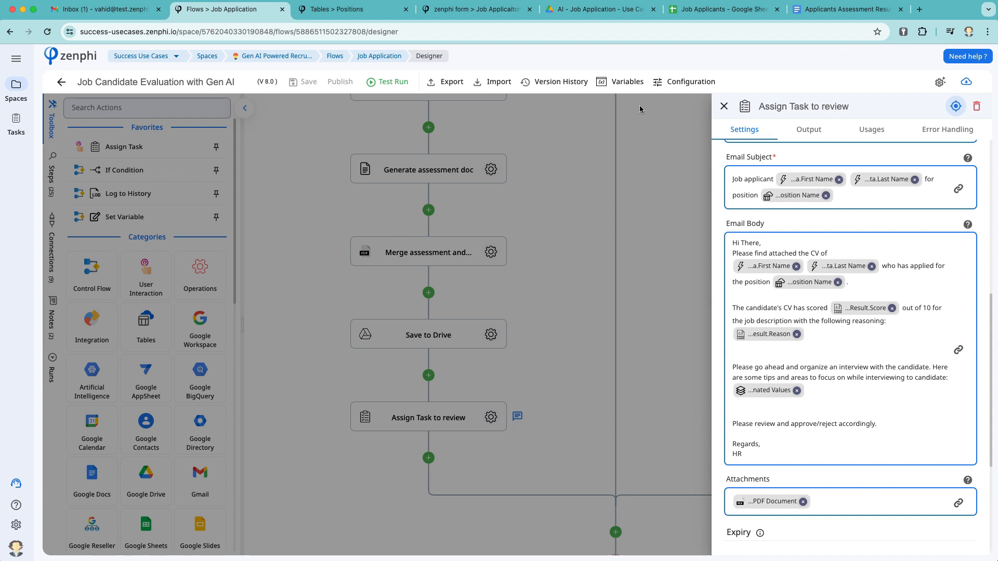
left_click(465, 15)
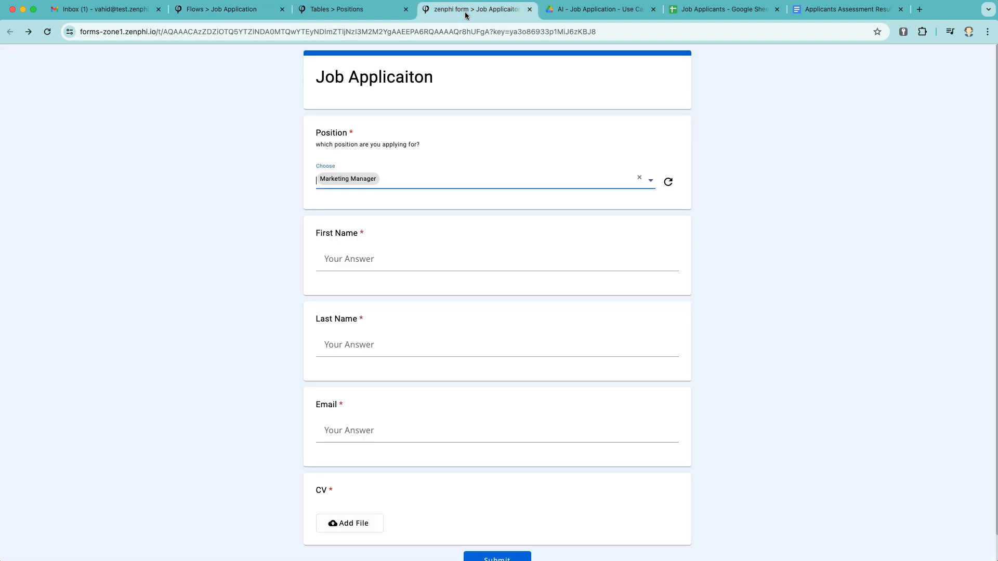
Enter the candidate's first name, last name and e-mail address in the application form
left_click(363, 259)
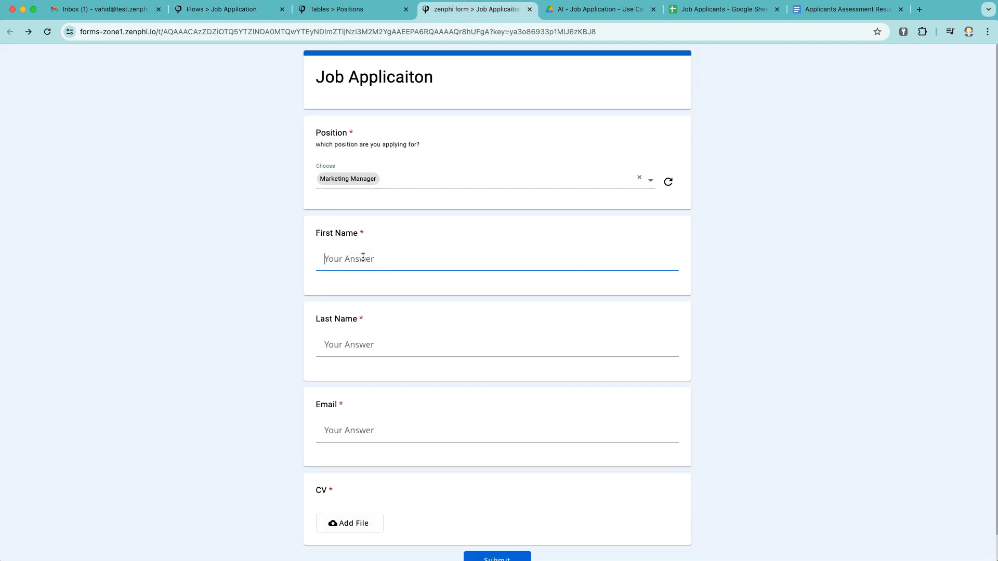
type("Jane")
key("Tab")
type("Doh")
key("Tab")
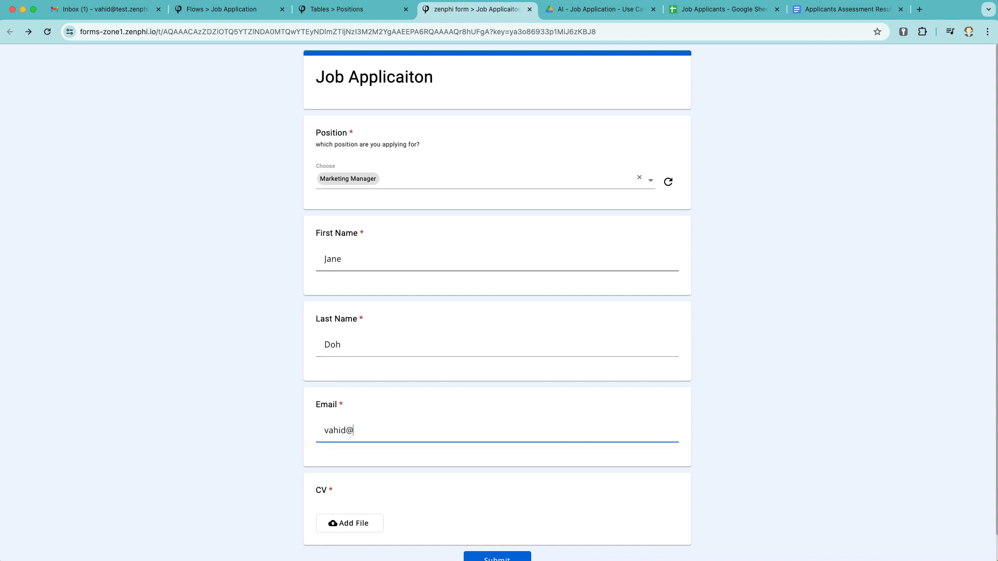
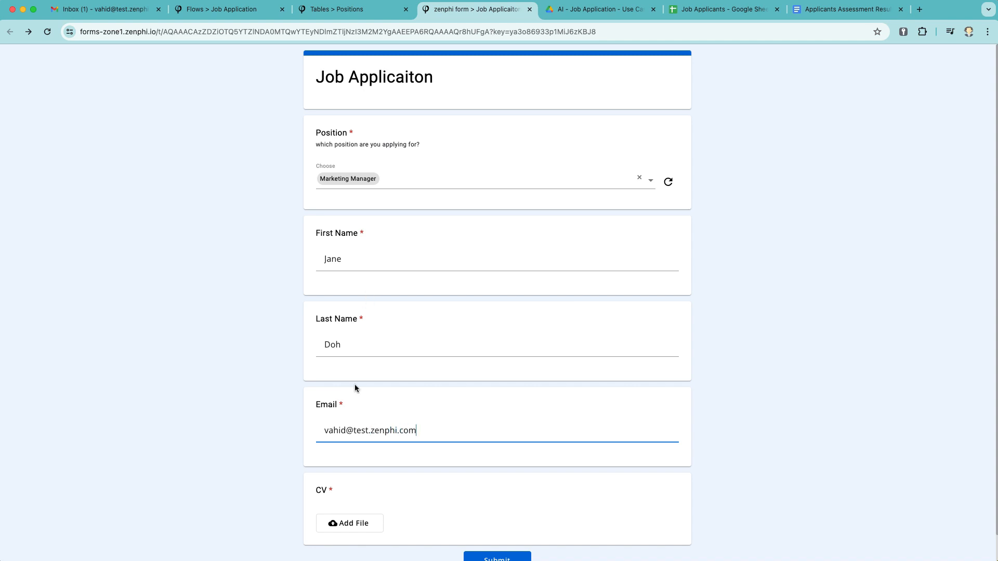
Attach the candidate's digital marketing CV PDF and submit the application
scroll(382, 460, "down", 1)
left_click(349, 495)
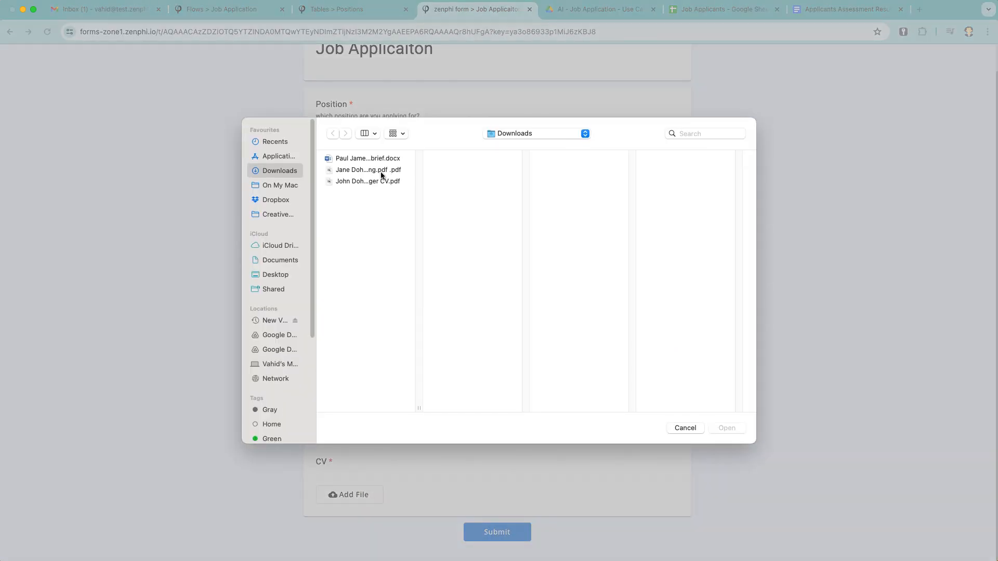
left_click(387, 169)
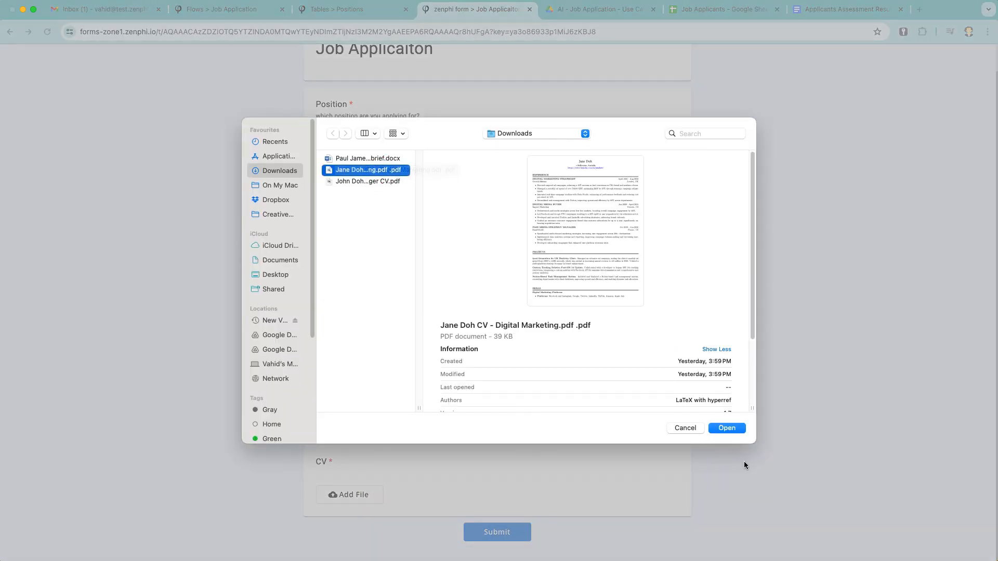
left_click(734, 429)
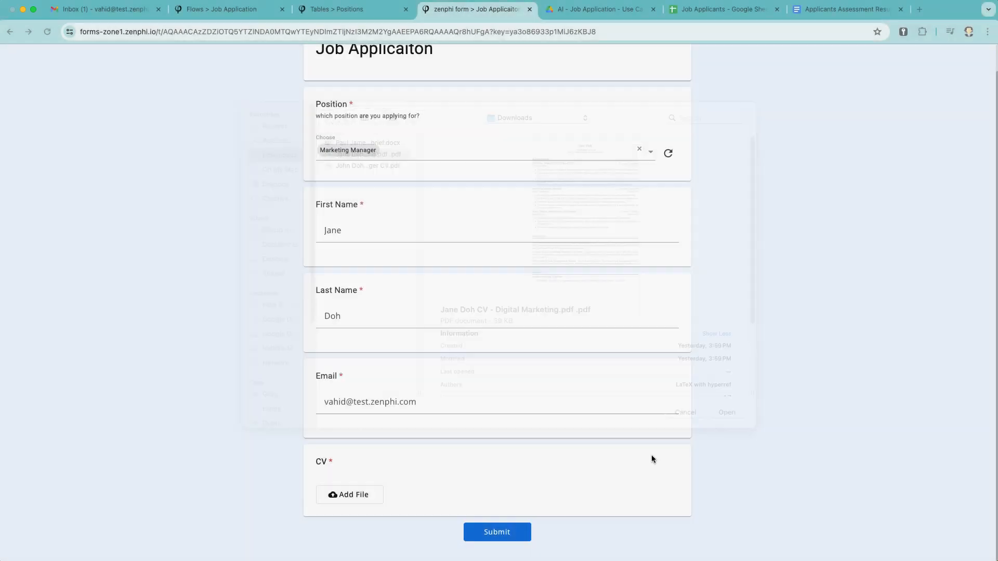
left_click(516, 537)
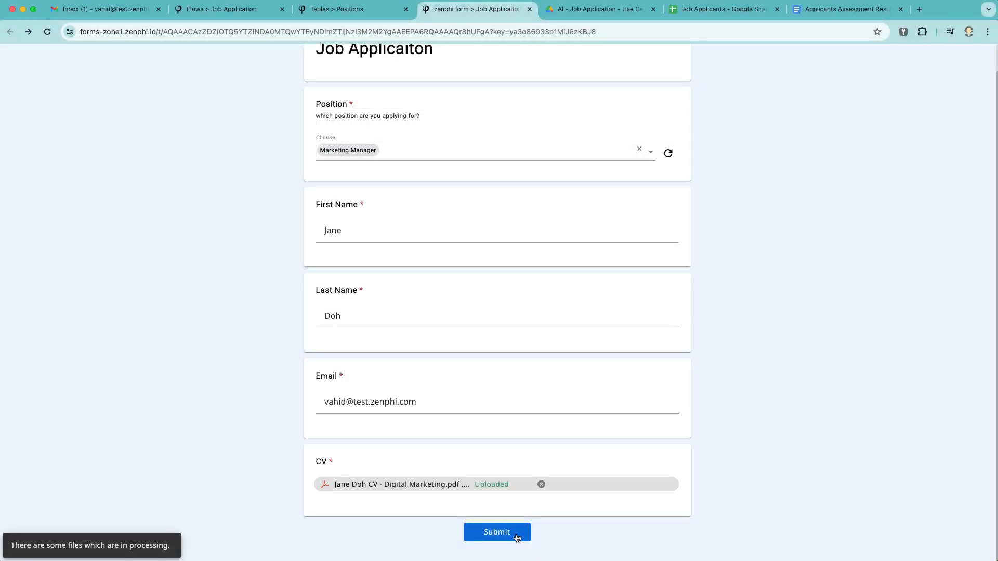
left_click(496, 533)
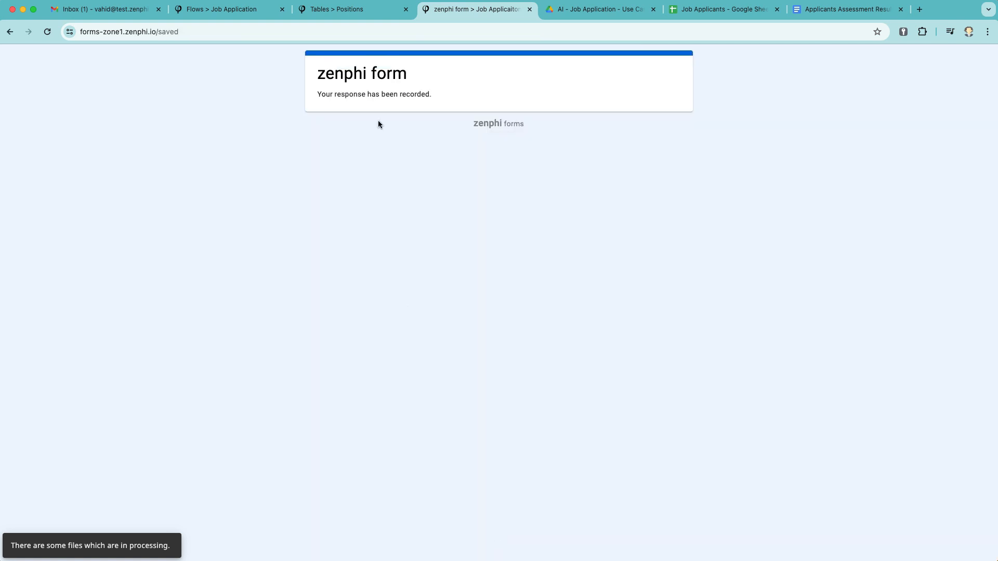
scroll(310, 148, "left", 5)
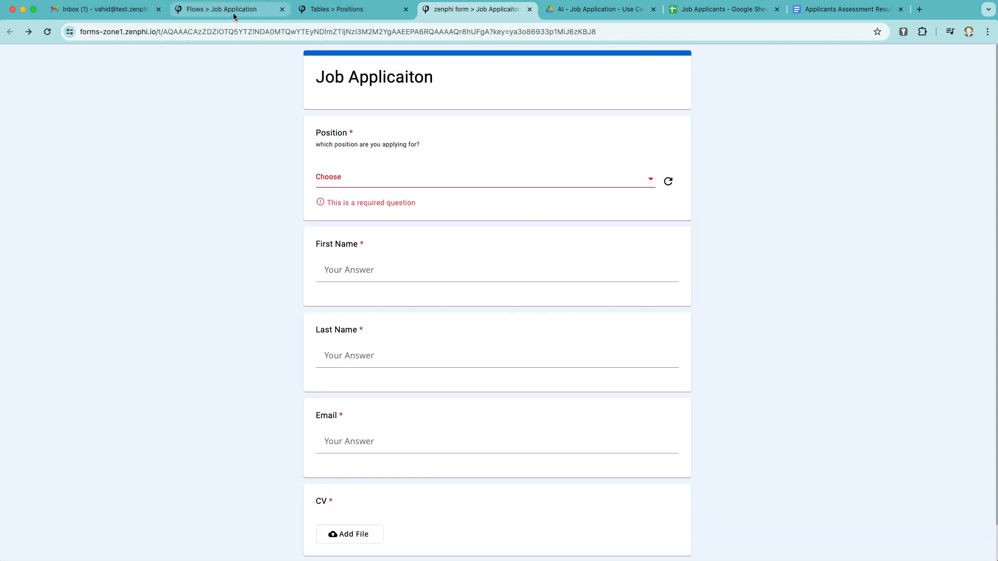
Back in the designer, close the review task settings and refresh the flow runs list
left_click(234, 10)
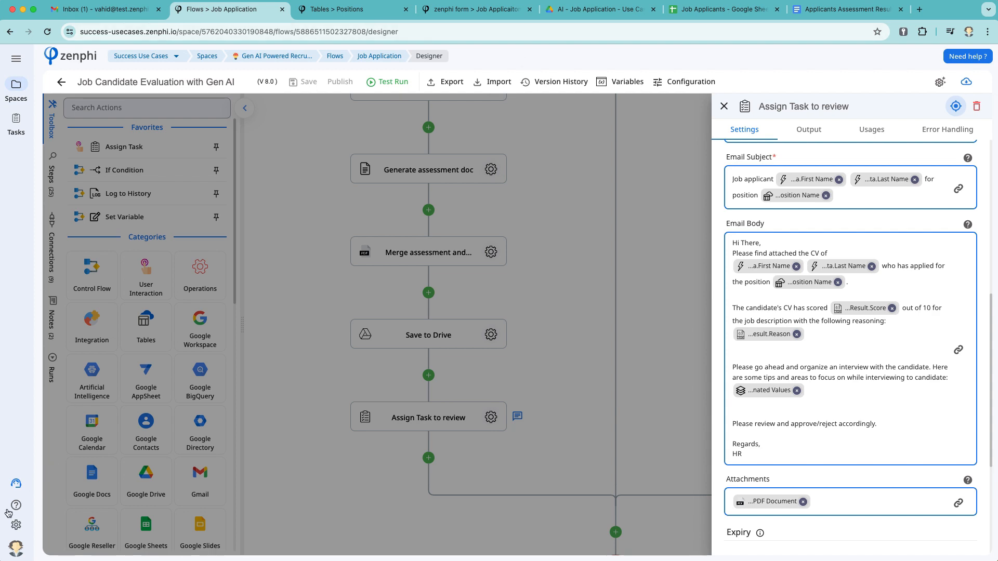
left_click(16, 525)
left_click(317, 292)
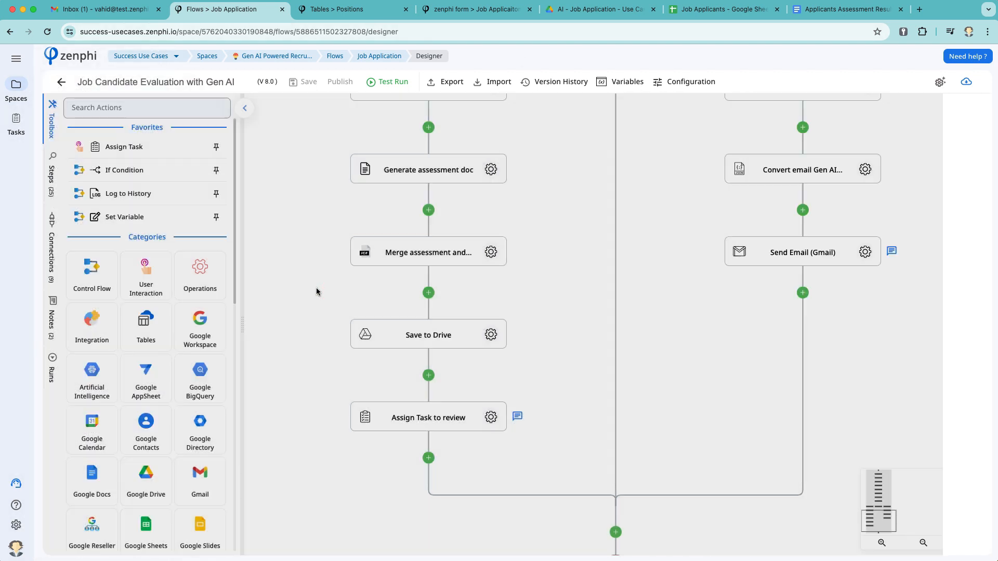
left_click(52, 373)
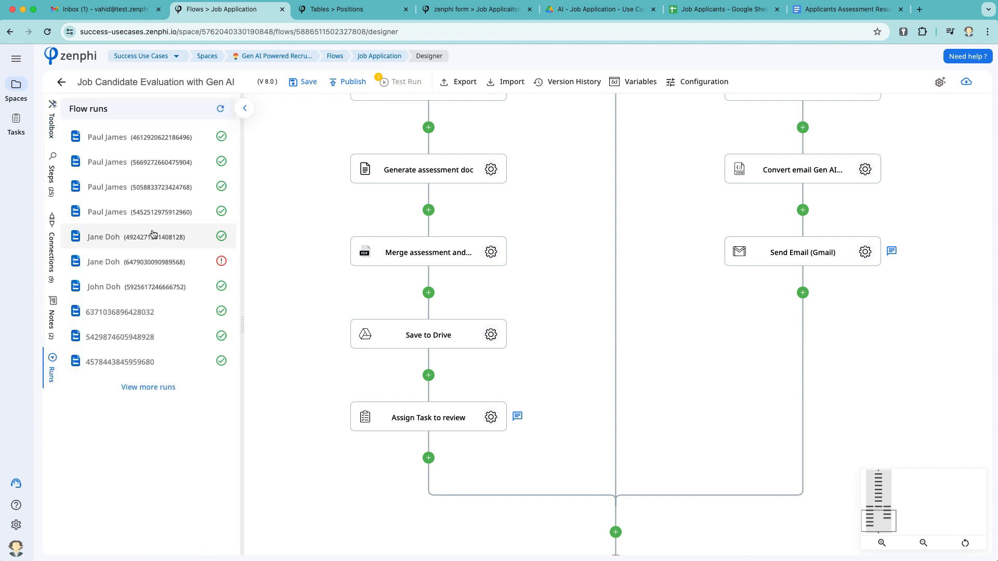
left_click(220, 108)
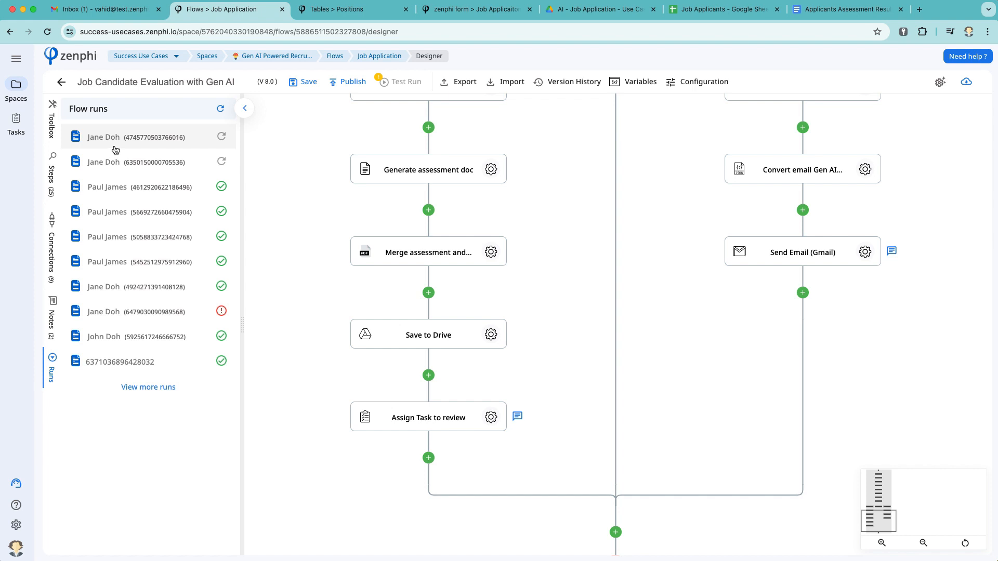
Open the most recent run's logs and expand the Gen AI entry showing CV score 8
left_click(114, 140)
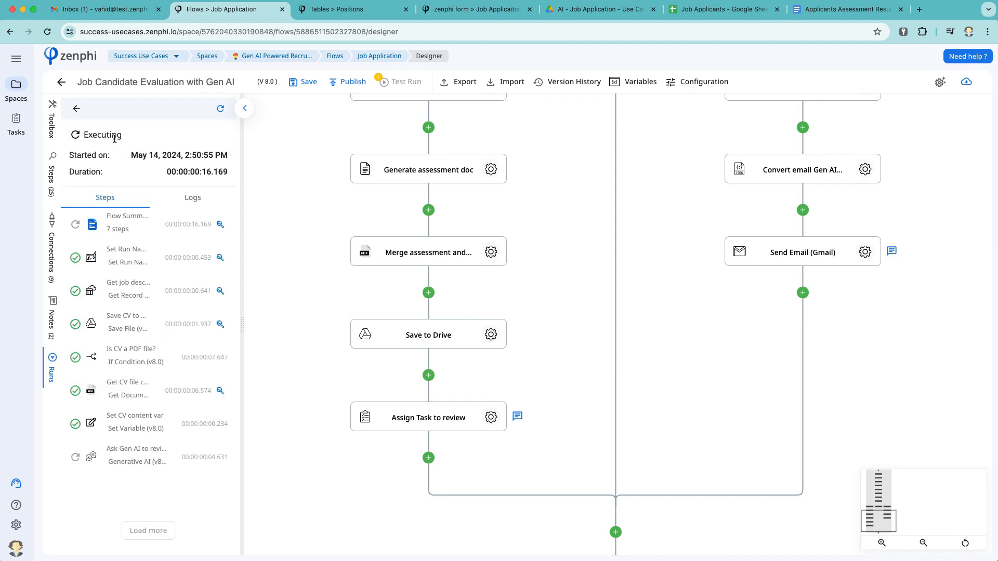
left_click(78, 109)
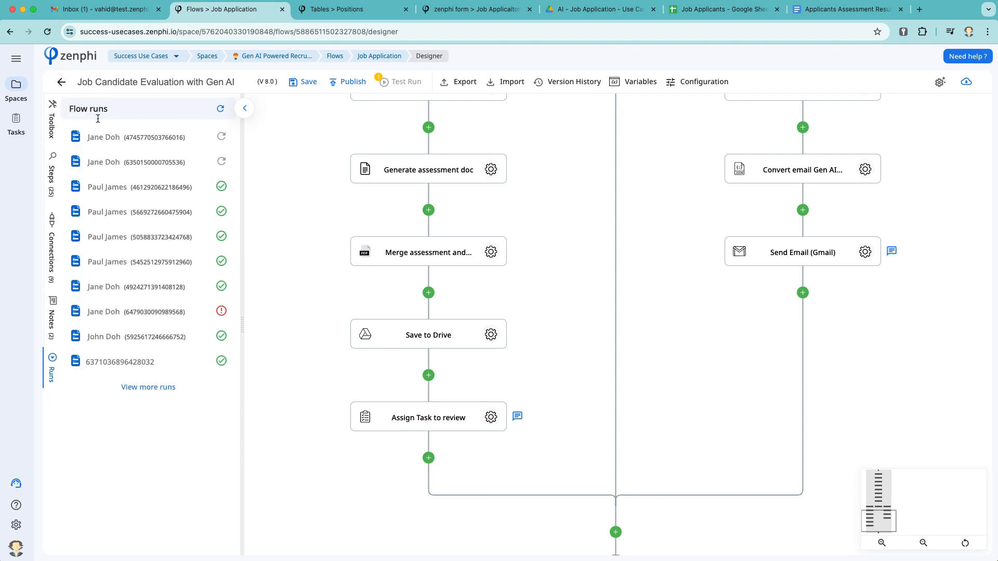
left_click(164, 136)
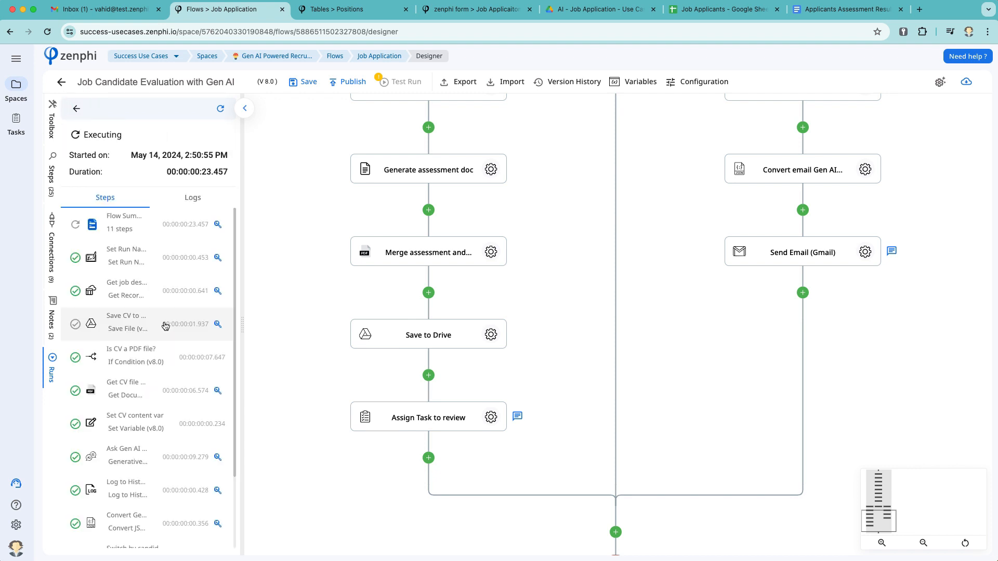
scroll(150, 406, "down", 5)
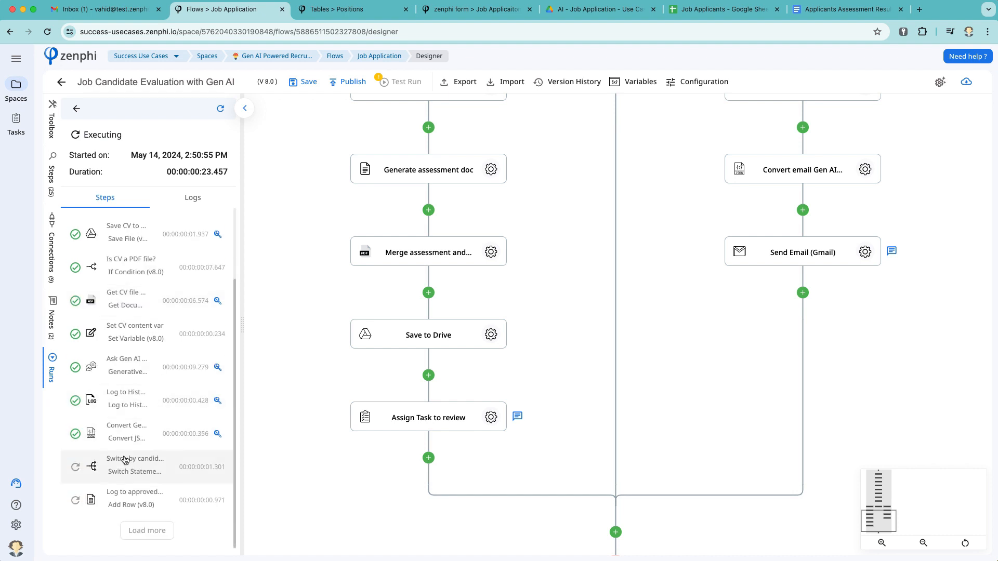
left_click(179, 197)
left_click(138, 252)
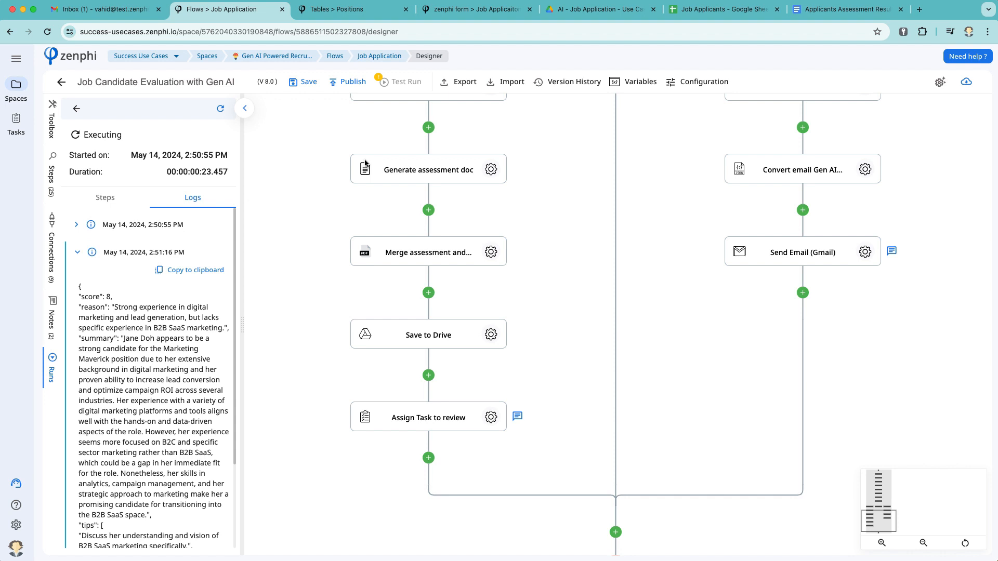
left_click(595, 15)
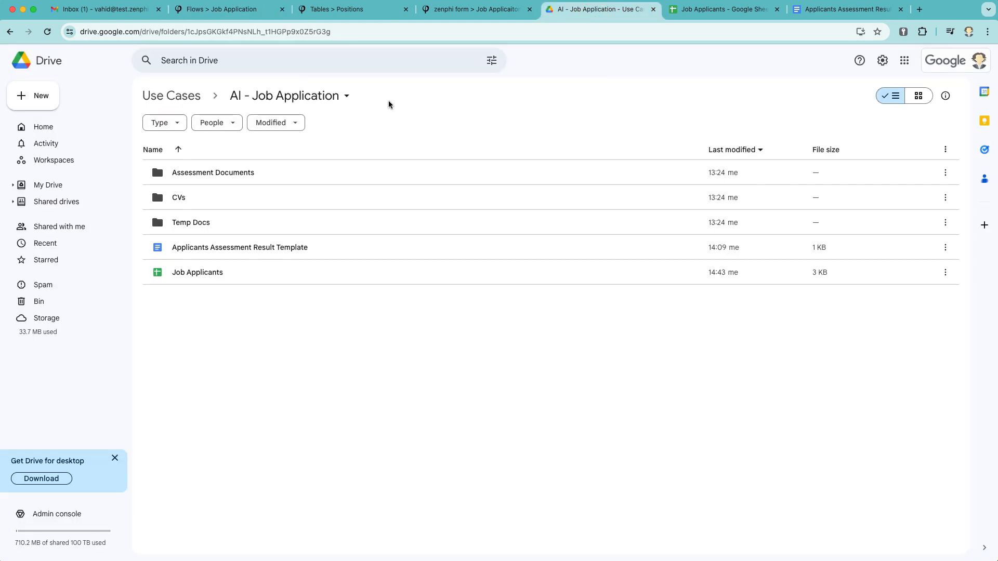
Open the empty Assessment Documents folder in Drive, then move to the Gmail inbox
double_click(245, 170)
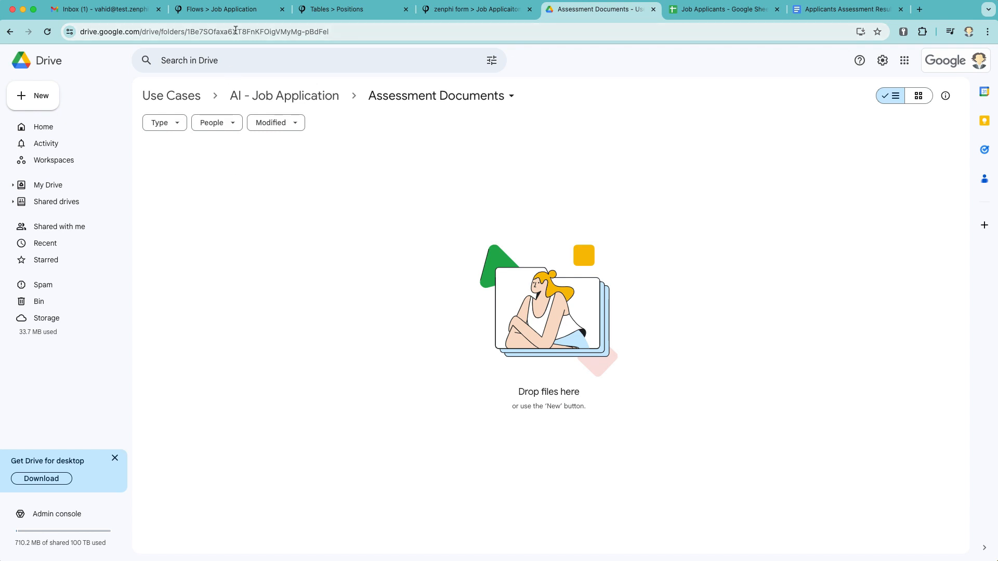
left_click(135, 18)
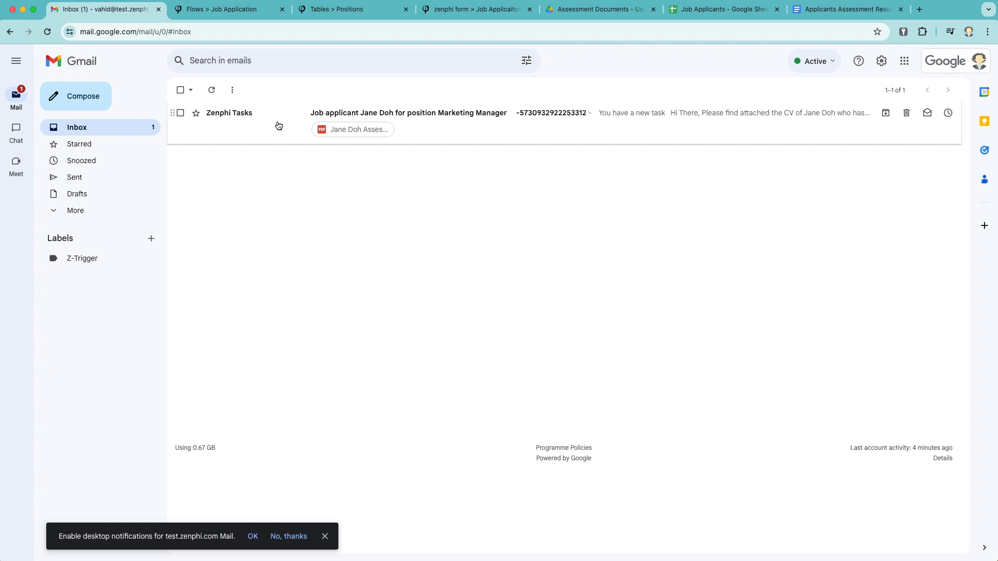
Open the Zenphi Tasks review email for the Marketing Manager applicant and read its body
left_click(465, 114)
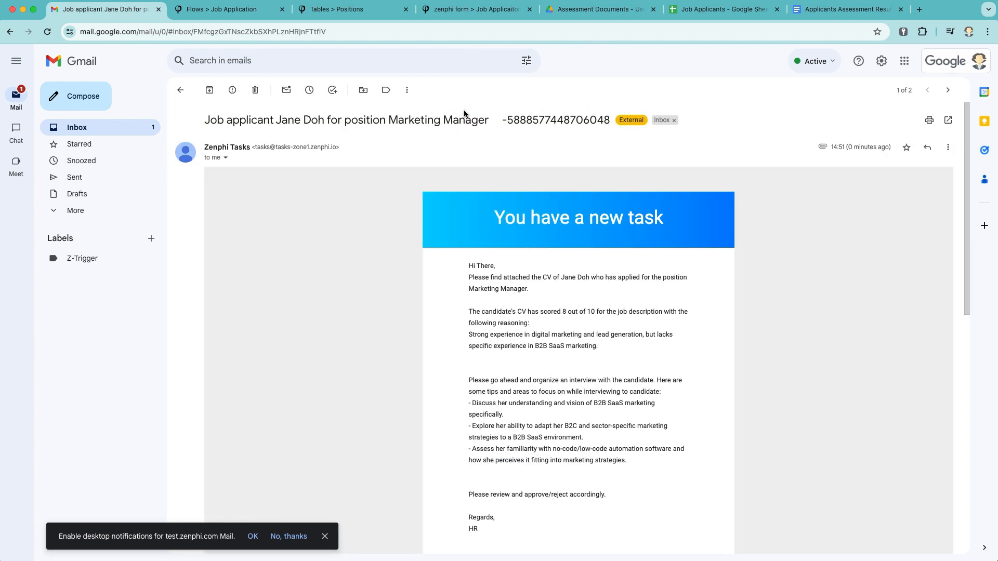
scroll(432, 350, "down", 1)
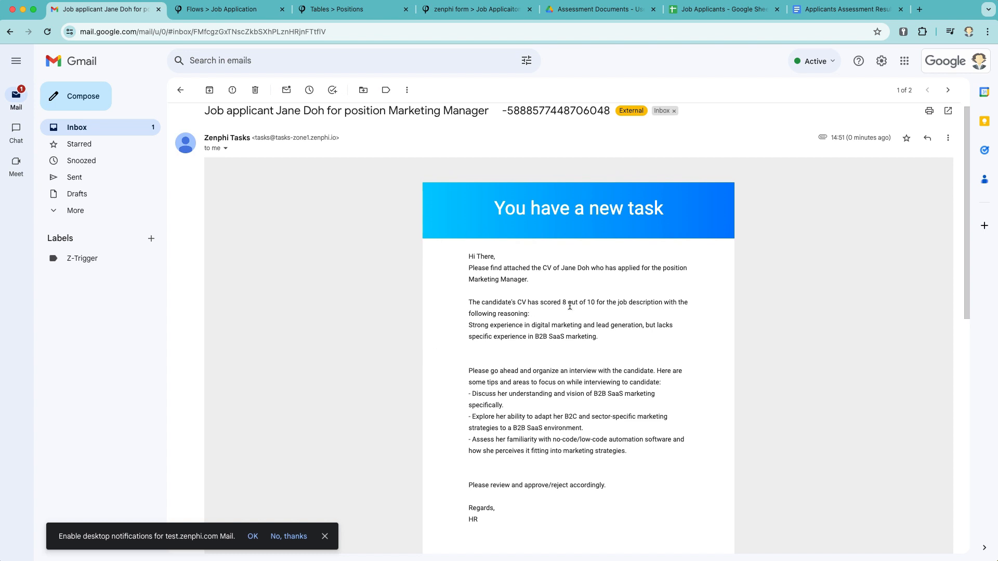
scroll(570, 306, "down", 2)
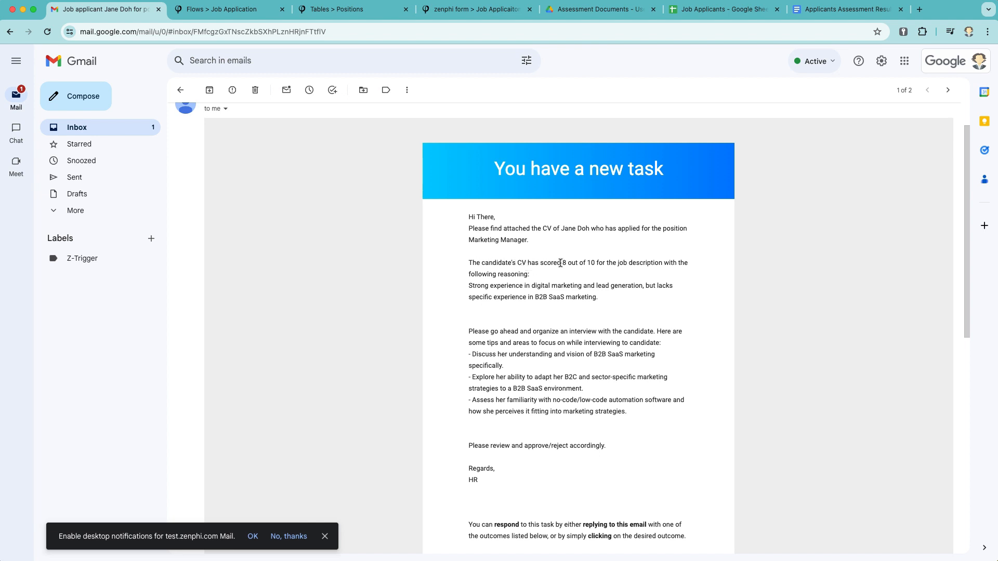
scroll(524, 310, "down", 2)
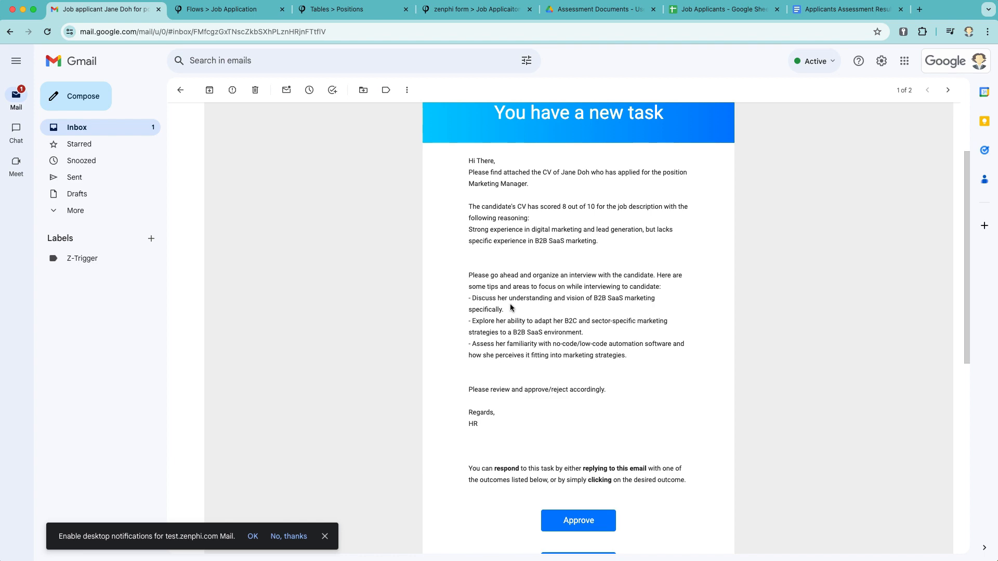
scroll(503, 299, "up", 5)
scroll(503, 300, "down", 2)
scroll(503, 299, "down", 5)
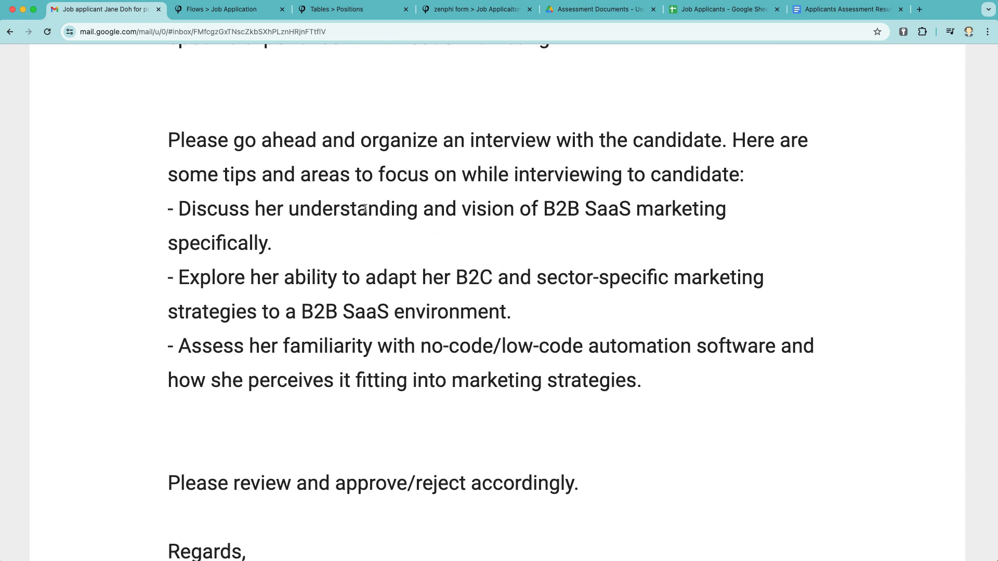
scroll(479, 215, "up", 5)
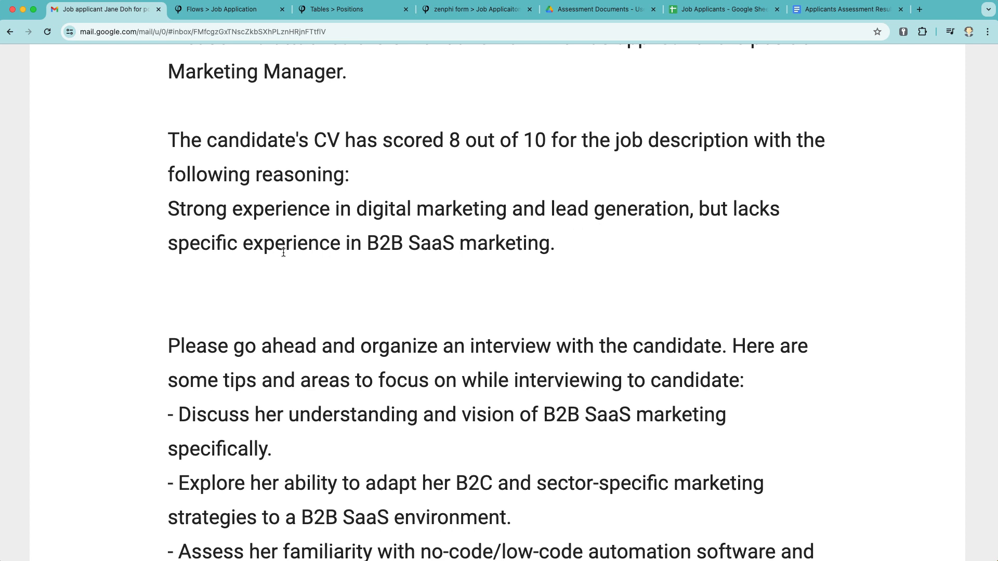
scroll(283, 253, "down", 5)
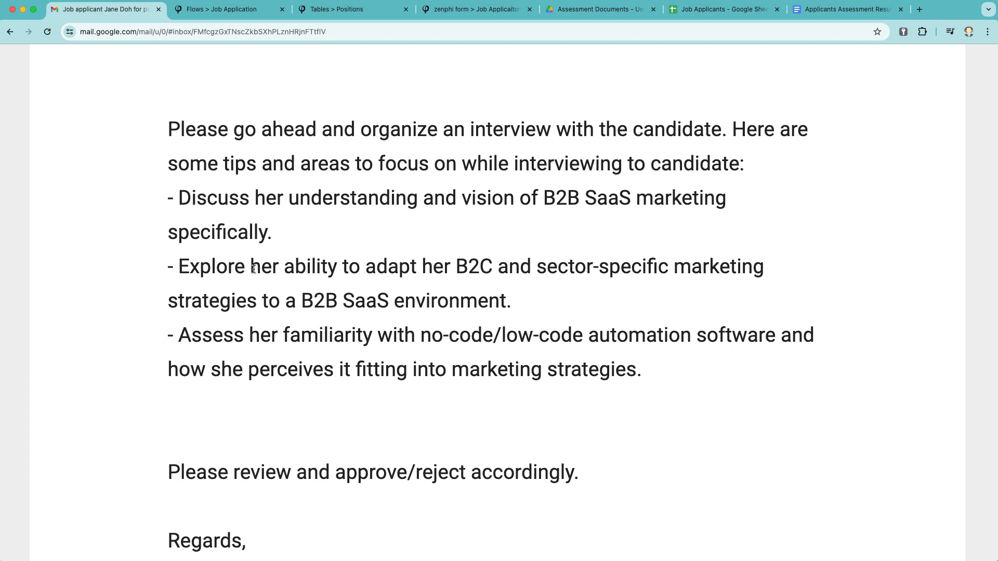
scroll(232, 336, "down", 10)
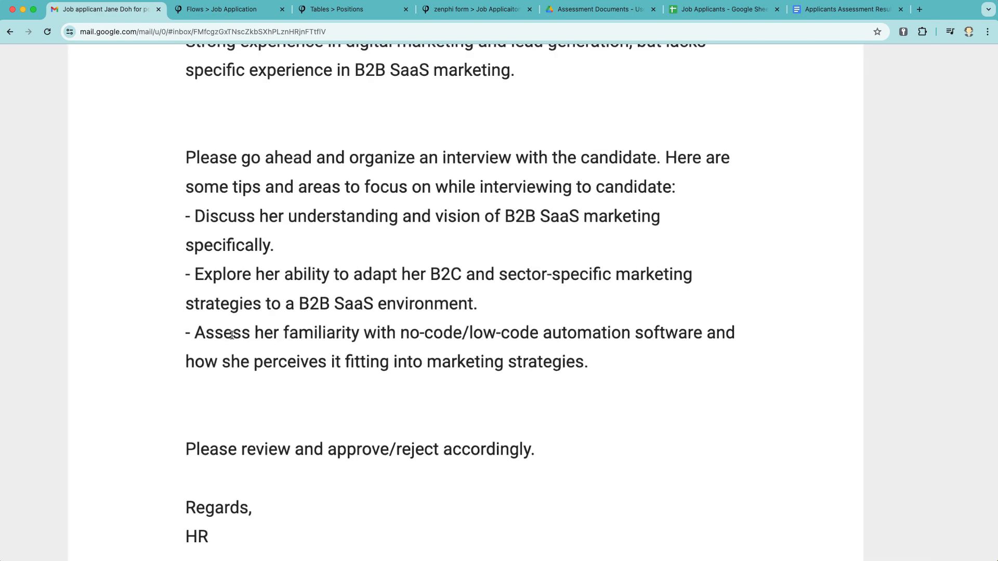
scroll(360, 359, "down", 6)
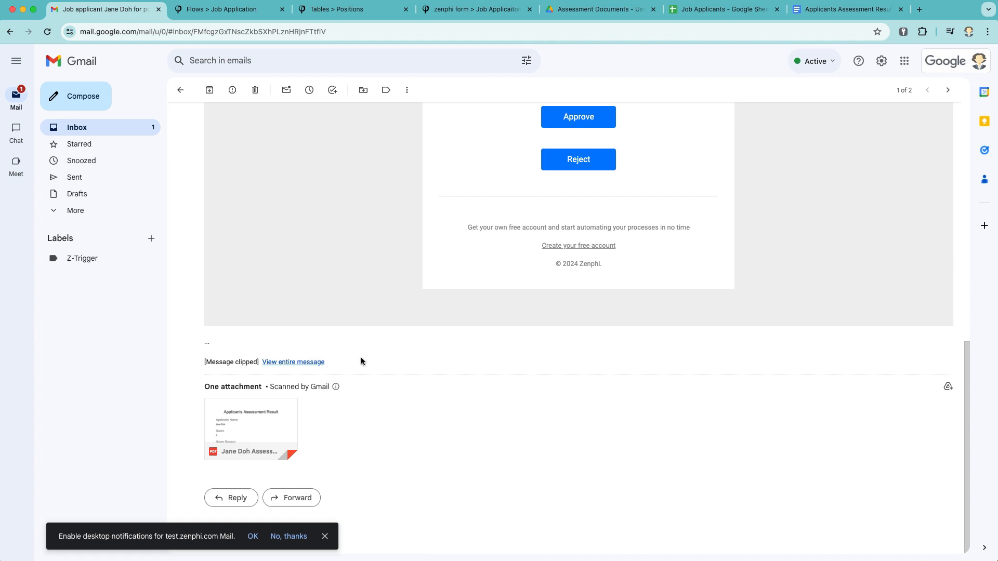
Preview the attached assessment PDF with score 8, reasoning, CV summary and interview tips
left_click(282, 419)
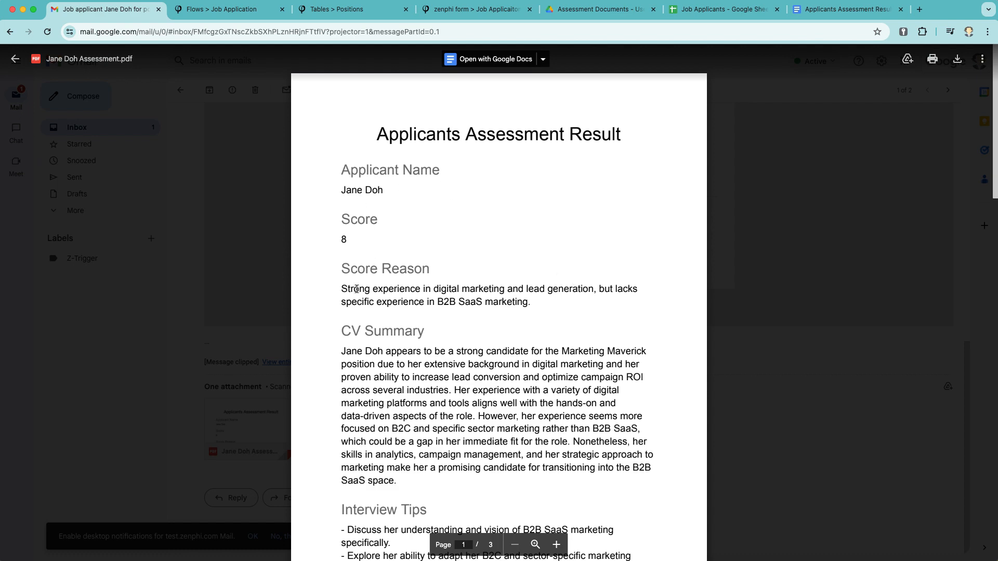
scroll(356, 289, "down", 10)
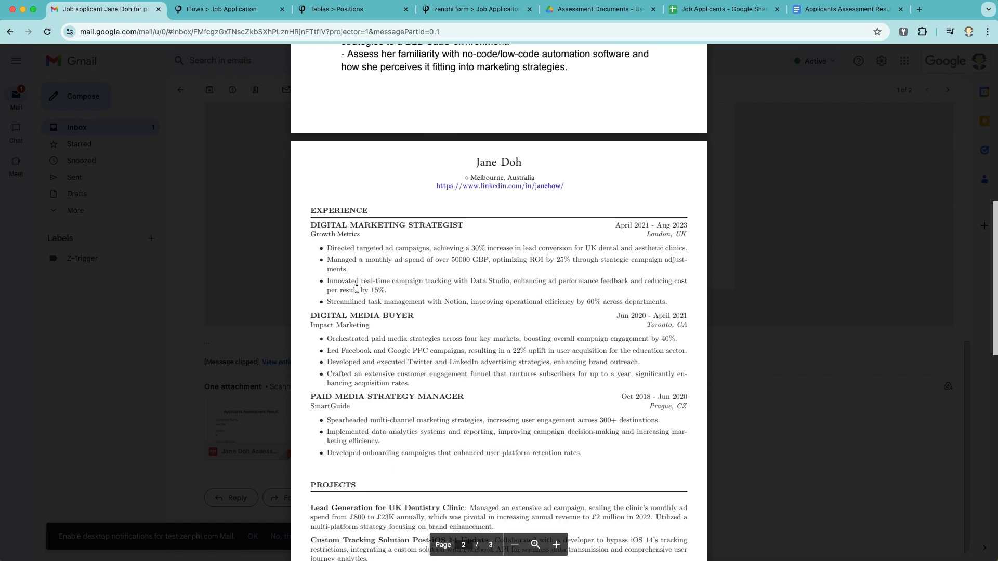
scroll(356, 290, "down", 3)
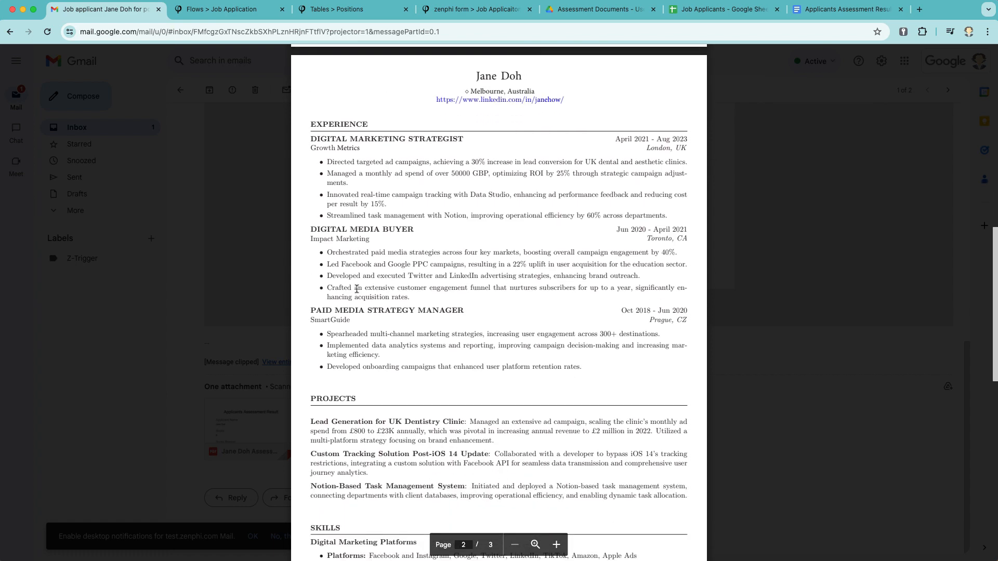
scroll(356, 289, "down", 5)
scroll(357, 290, "up", 17)
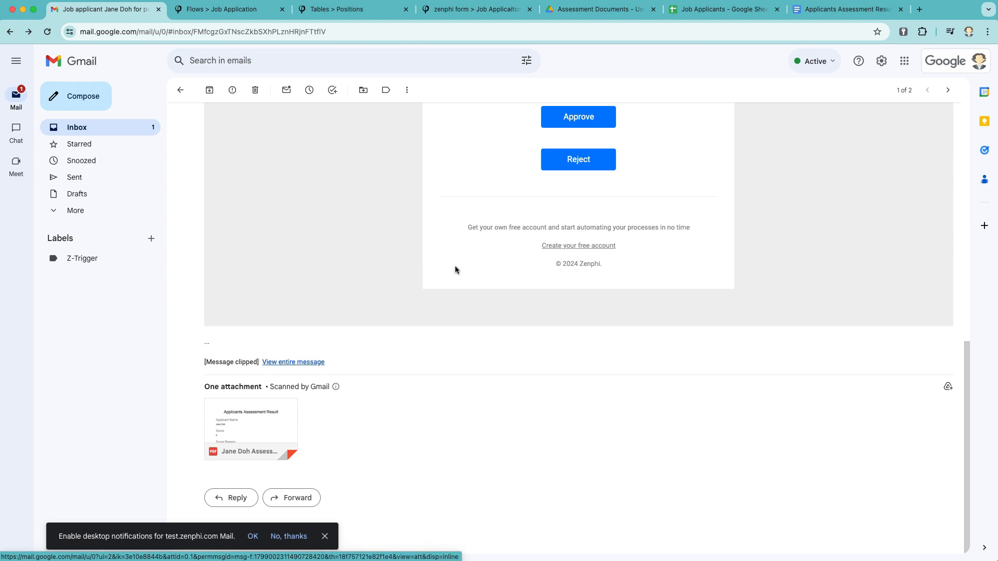
Close the run details and list the Toolbox's Google Calendar actions, such as Create Event and Update Event
left_click(255, 9)
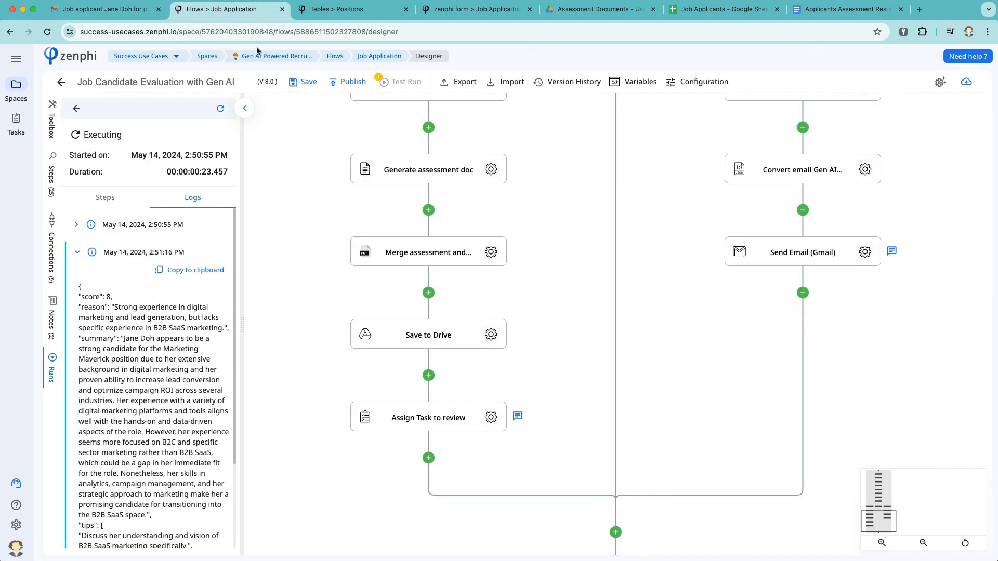
left_click(244, 108)
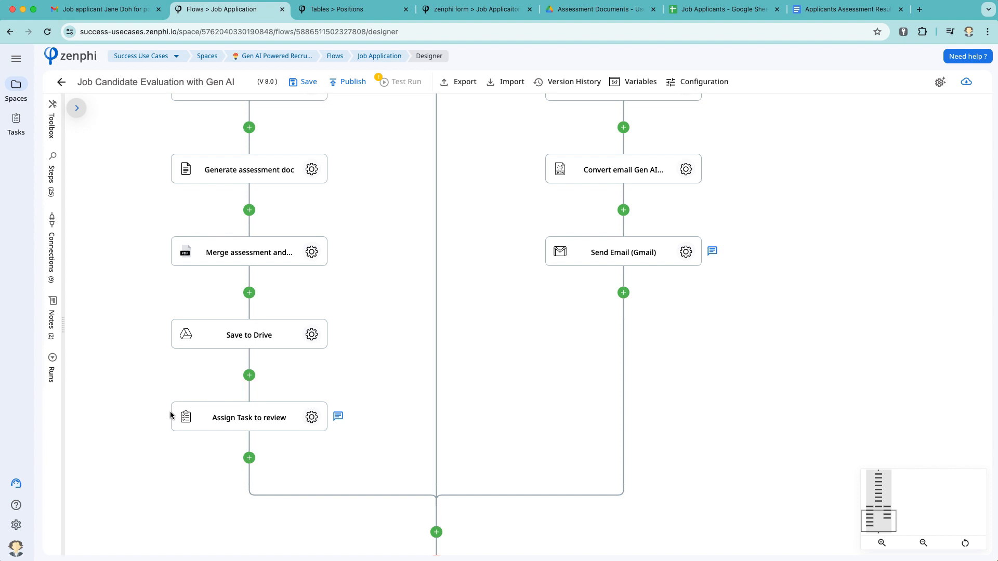
left_click(53, 125)
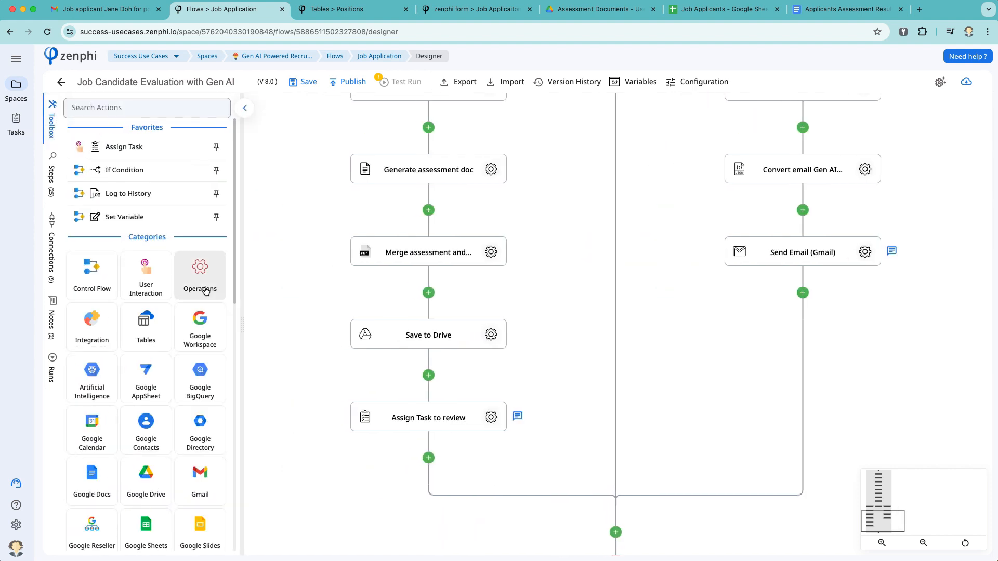
left_click(91, 402)
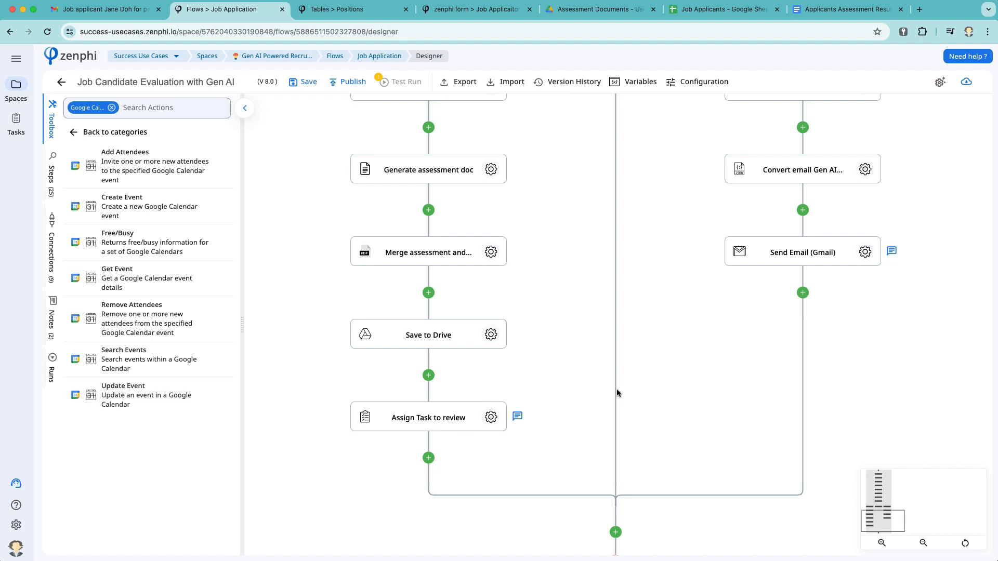
scroll(681, 367, "up", 3)
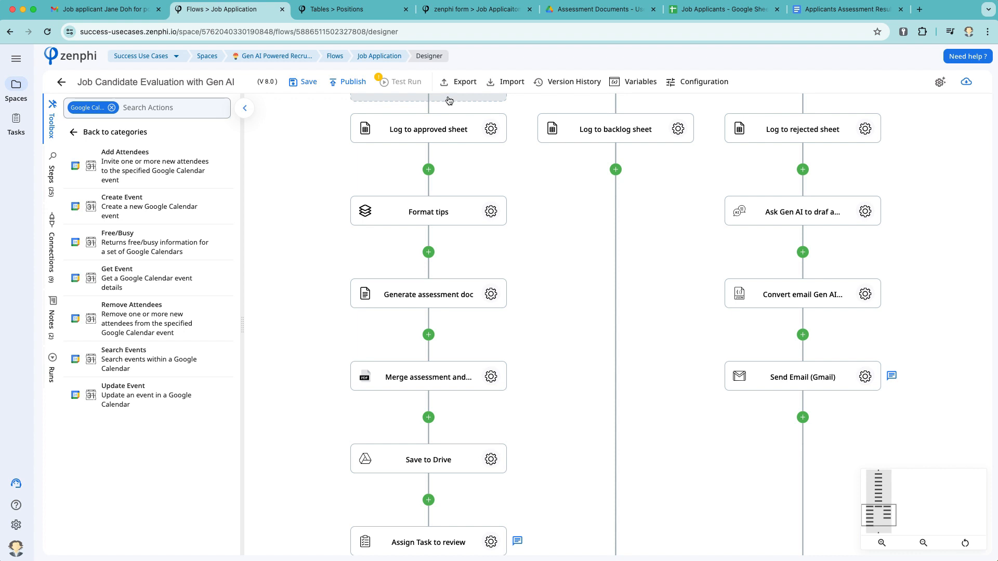
Choose Marketing Manager as the position and enter the applicant's first name, last name and e-mail
left_click(492, 11)
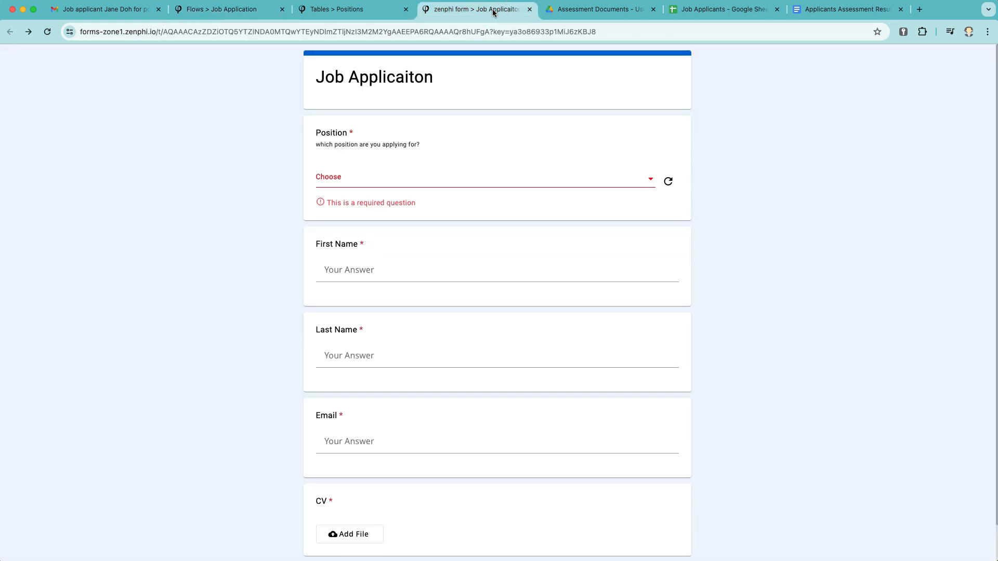
left_click(405, 177)
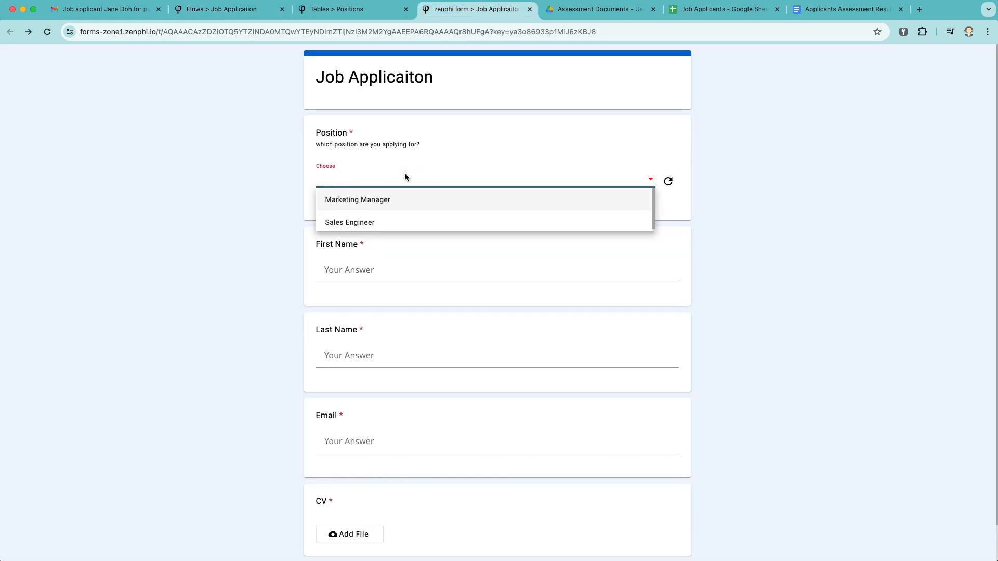
left_click(391, 198)
left_click(357, 259)
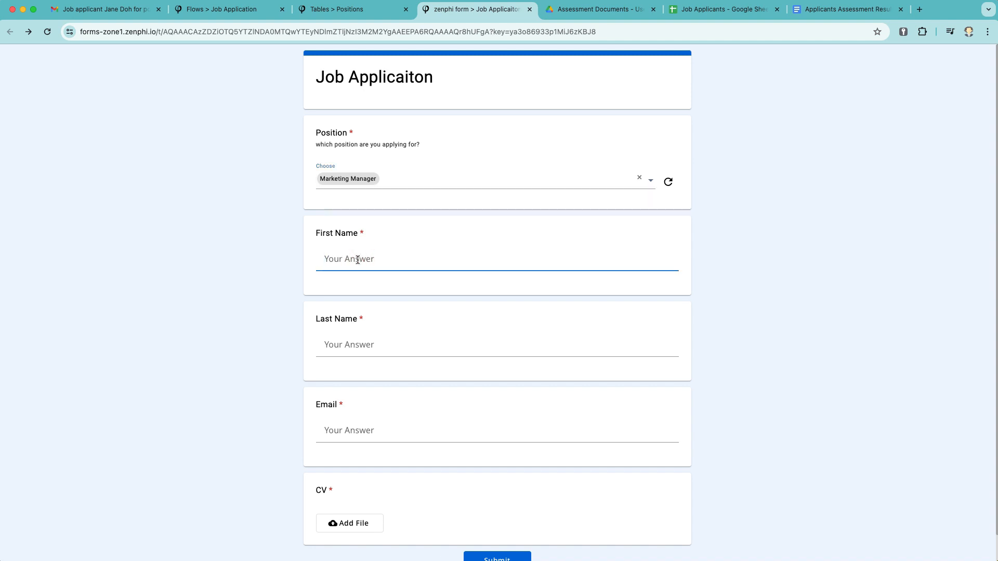
key("Tab")
key("Tab")
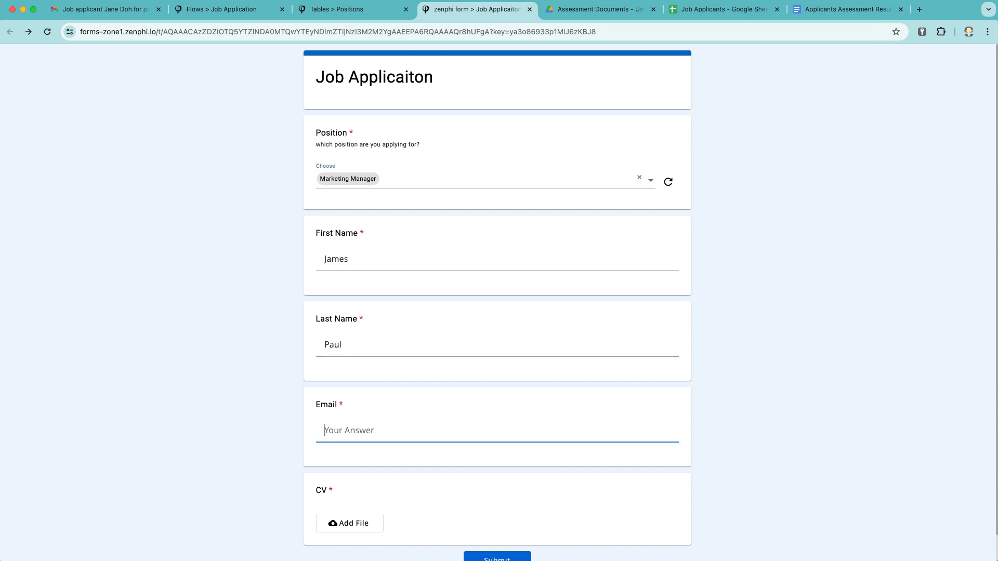
Attach the Word .docx CV and submit the job application
left_click(366, 524)
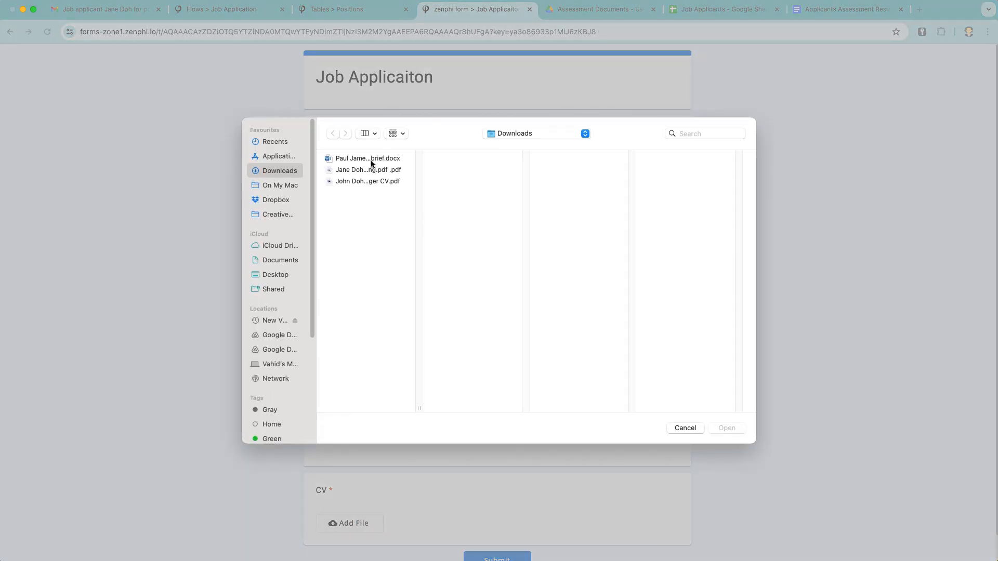
left_click(357, 159)
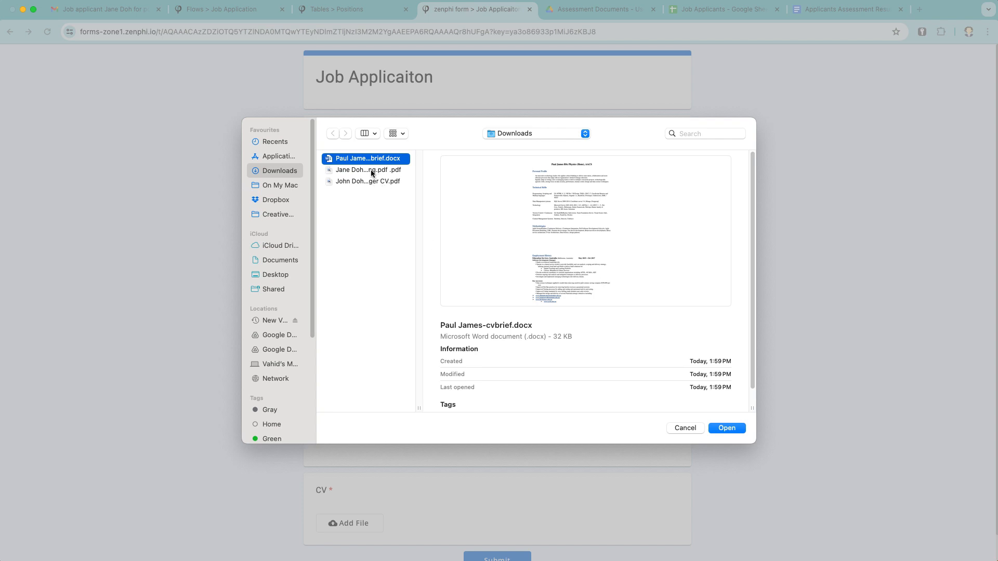
left_click(734, 426)
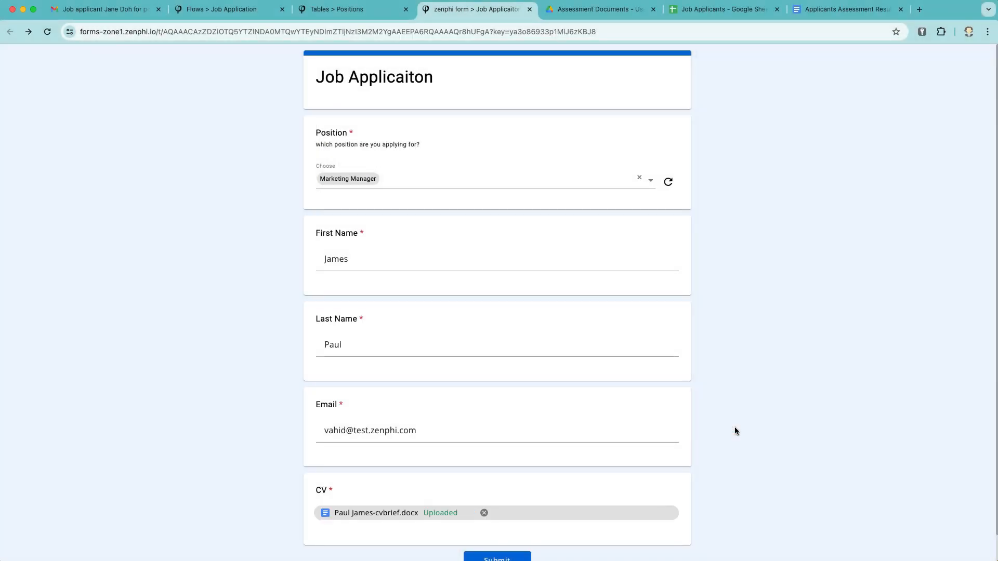
scroll(734, 431, "down", 1)
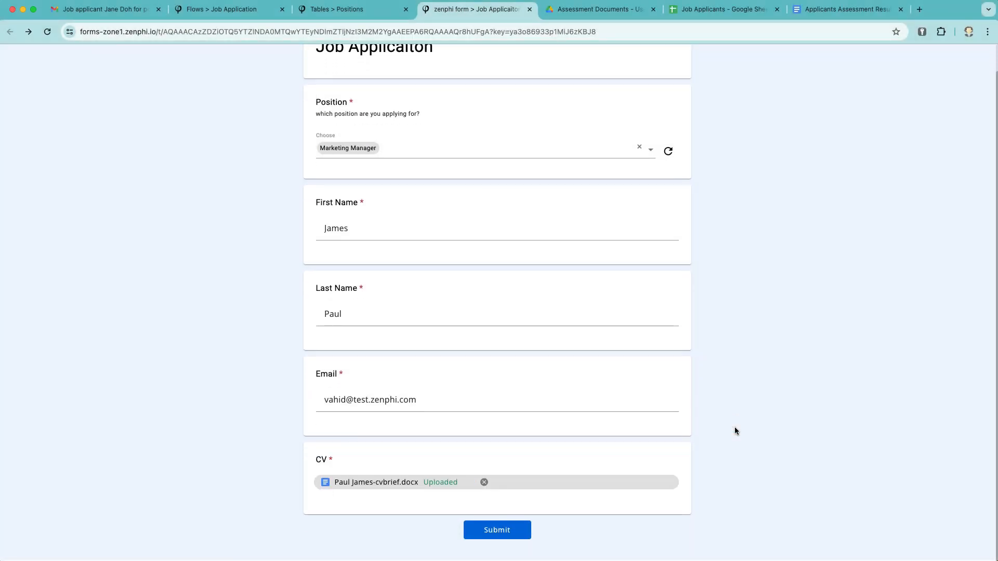
left_click(508, 529)
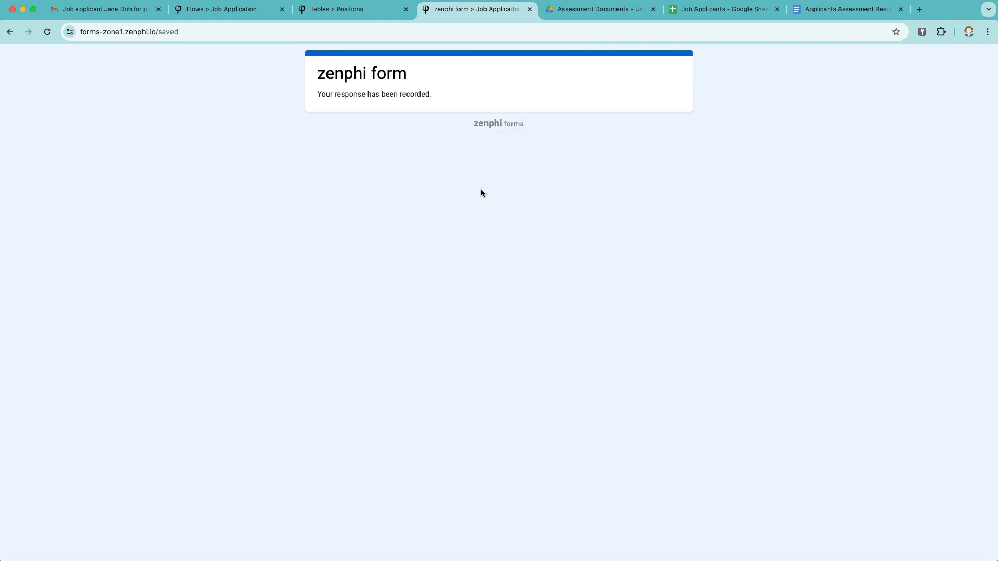
Inspect the flow: expand and collapse the 'Is CV a PDF file?' branches, clear the Calendar filter, view score branches
left_click(212, 15)
scroll(595, 308, "up", 3)
scroll(595, 309, "up", 12)
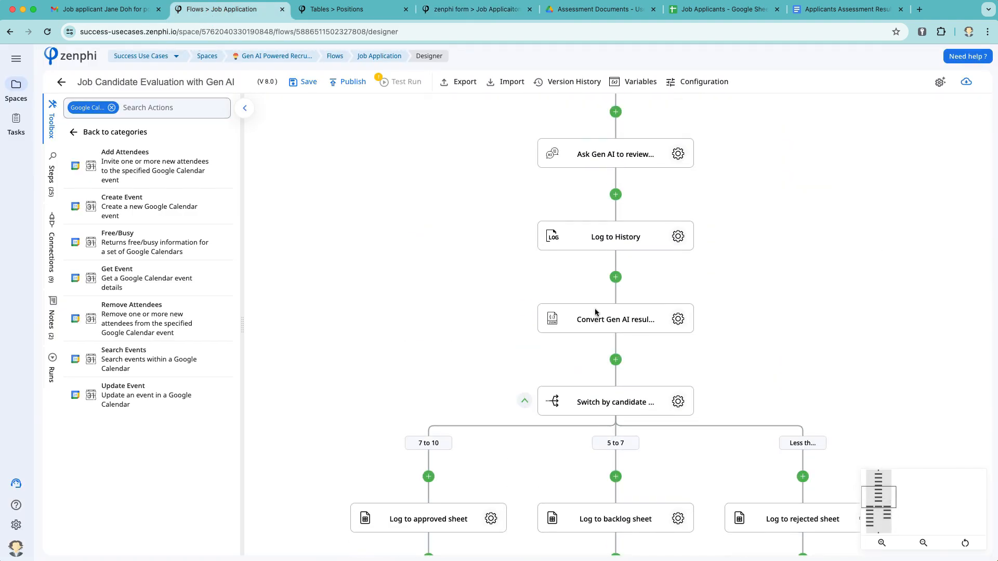
scroll(595, 312, "down", 8)
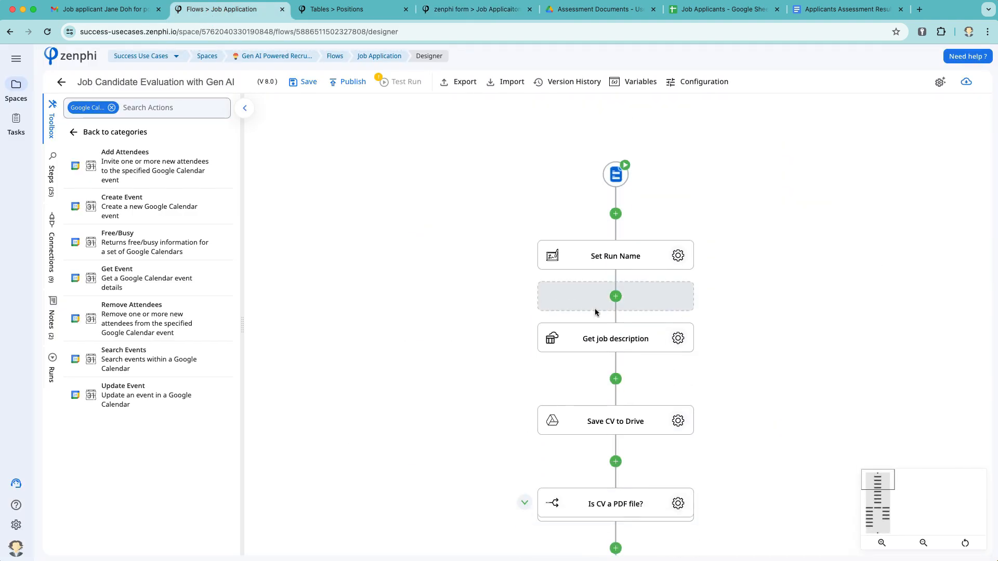
left_click(524, 206)
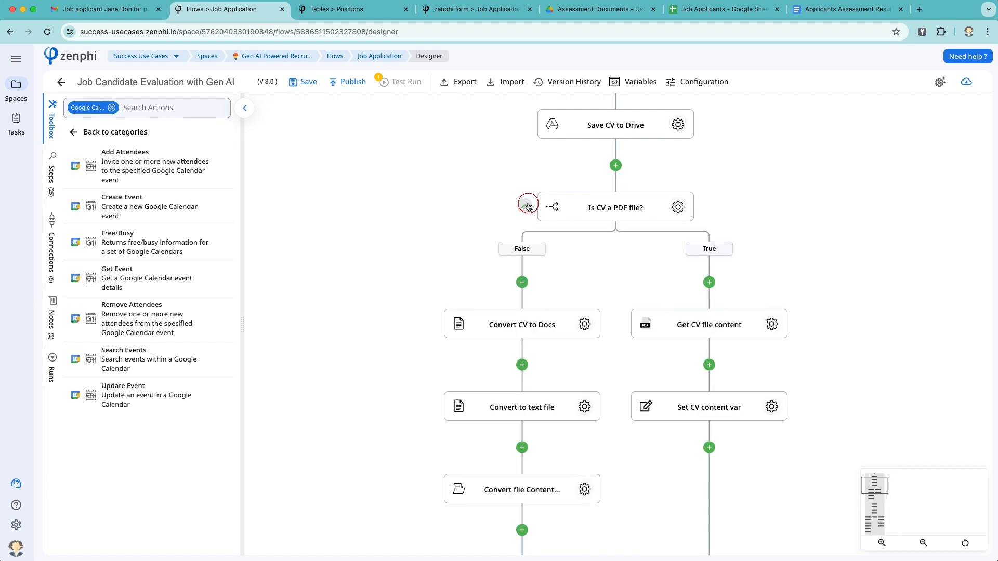
scroll(701, 254, "up", 2)
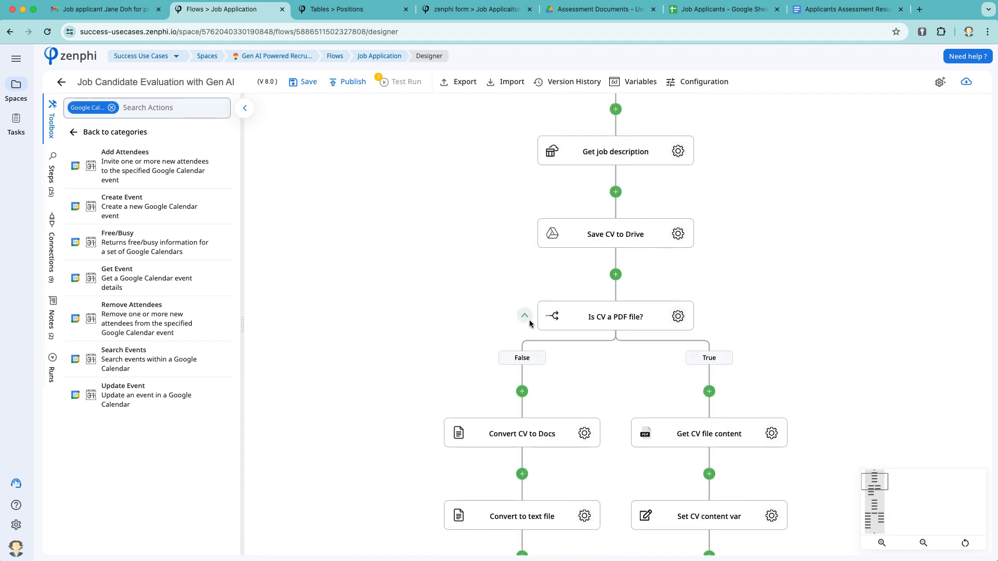
left_click(525, 316)
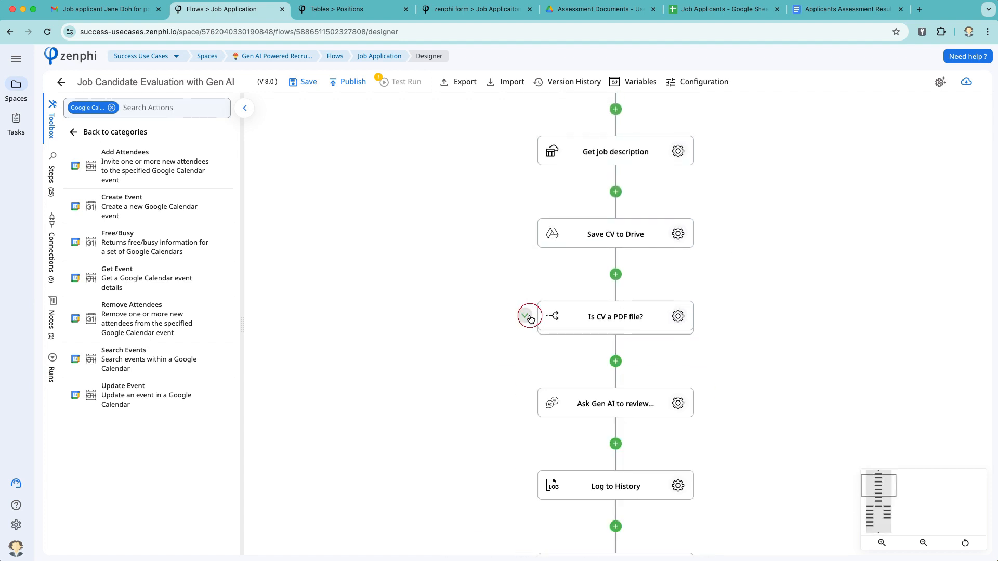
left_click(111, 107)
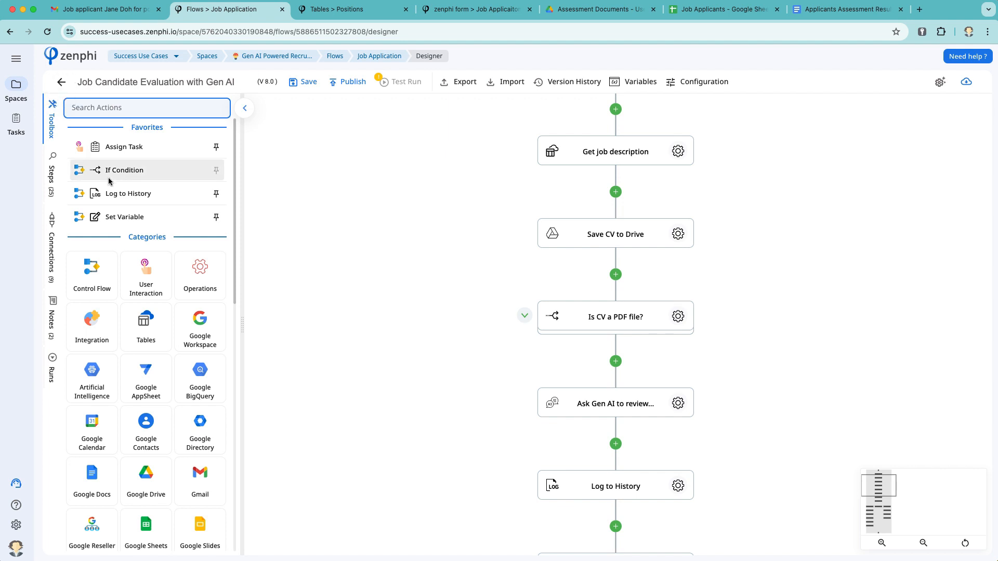
scroll(412, 387, "down", 10)
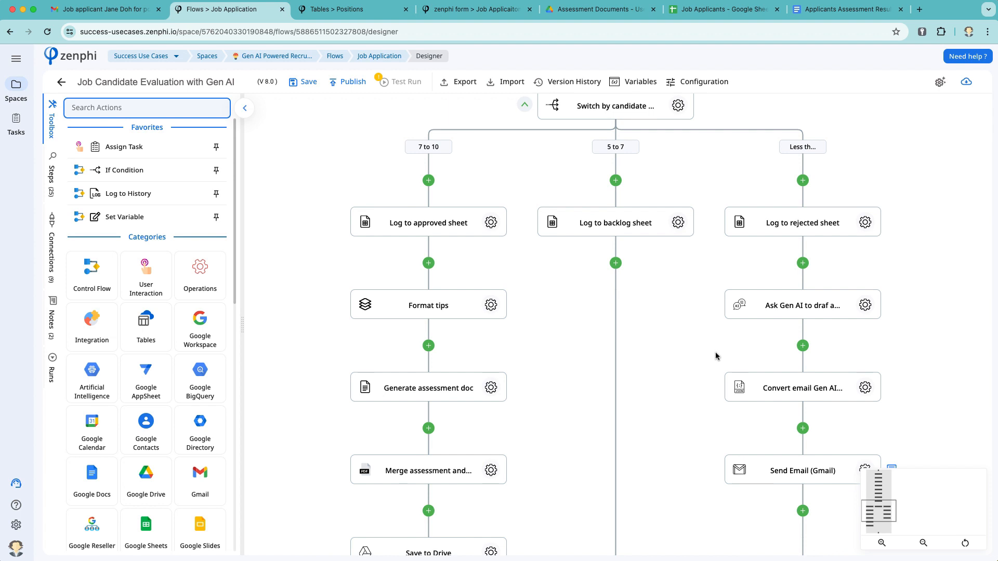
left_click_drag(915, 318, 789, 285)
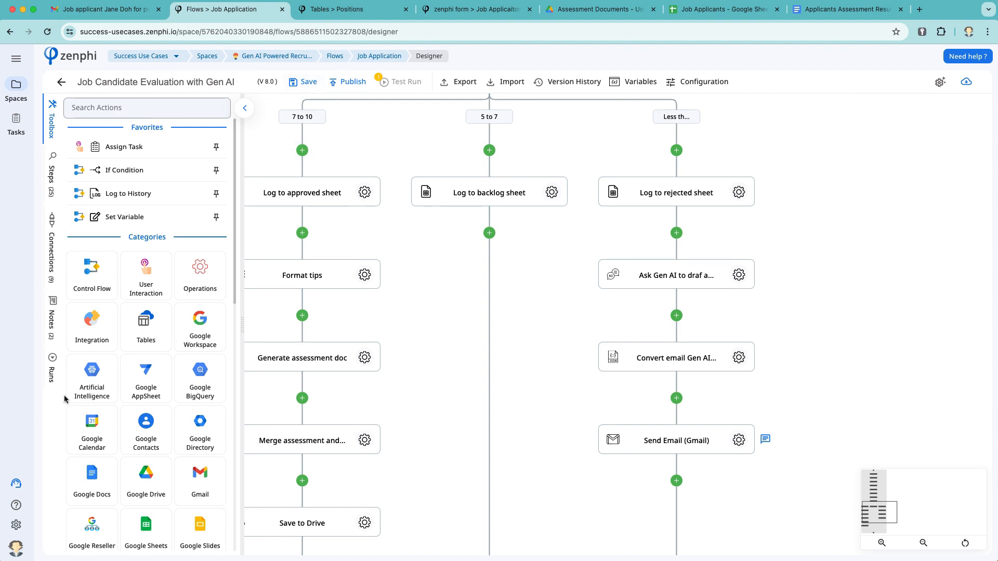
Refresh the flow's run history, open the new applicant's run, then return to the Gmail review-task email
left_click(52, 370)
left_click(78, 107)
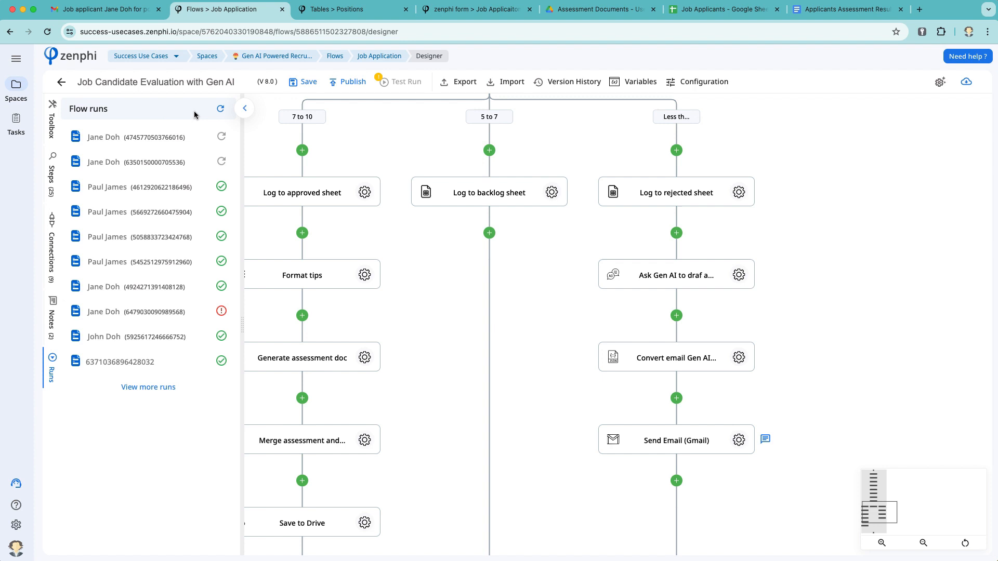
left_click(221, 108)
left_click(125, 139)
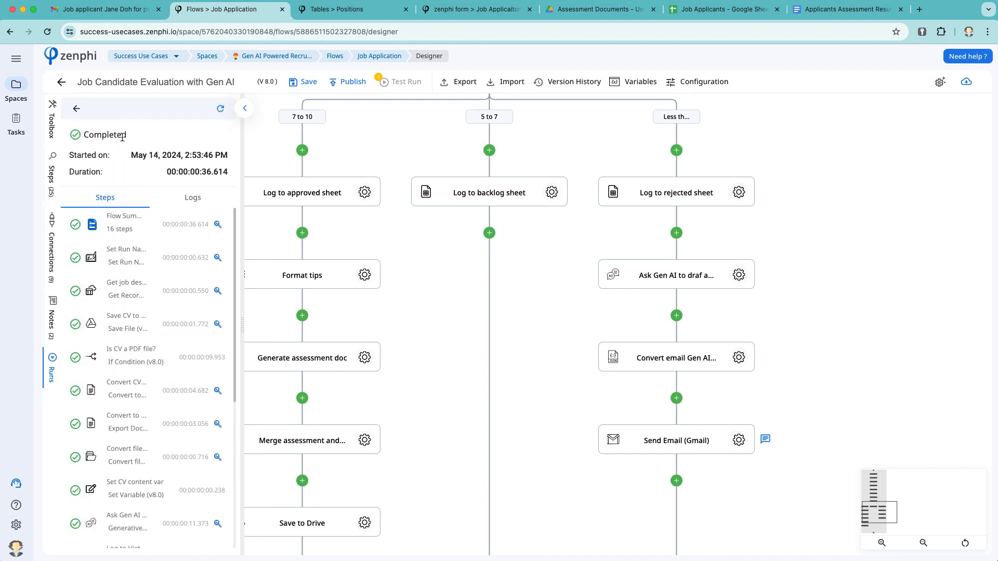
scroll(167, 274, "down", 5)
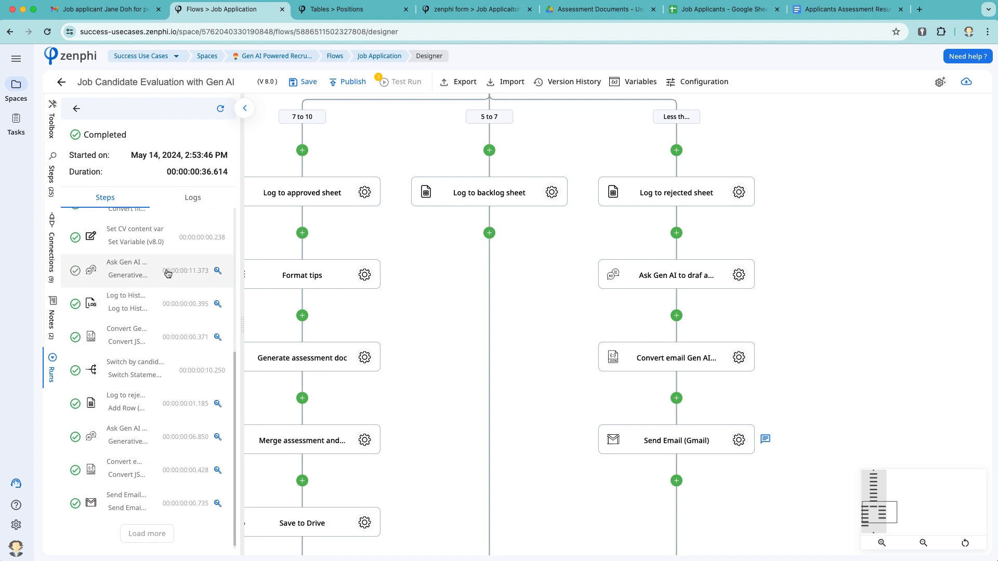
left_click(114, 12)
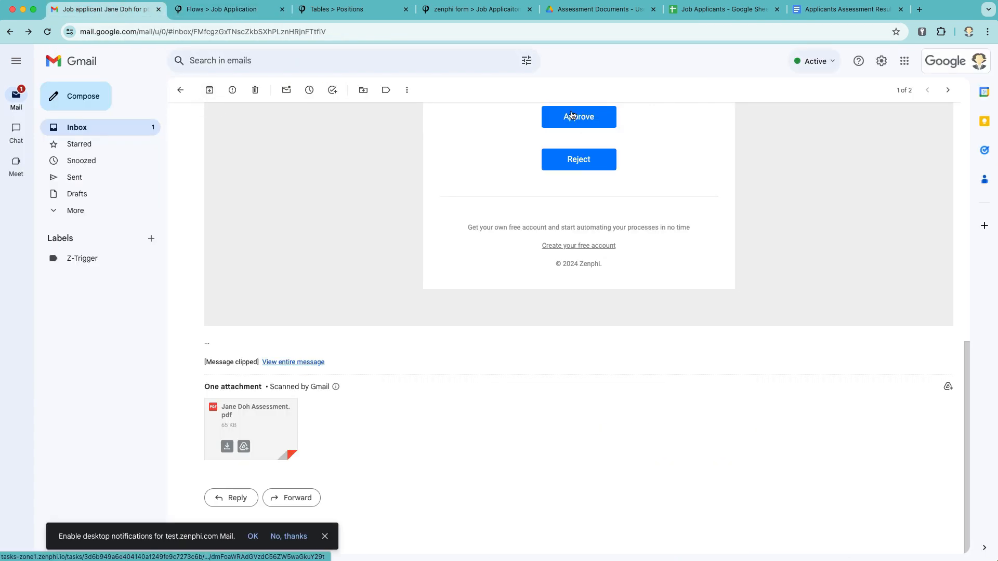
Refresh the inbox and read the 'Your Application for Marketing Manager at ACME Co.' rejection email
left_click(181, 90)
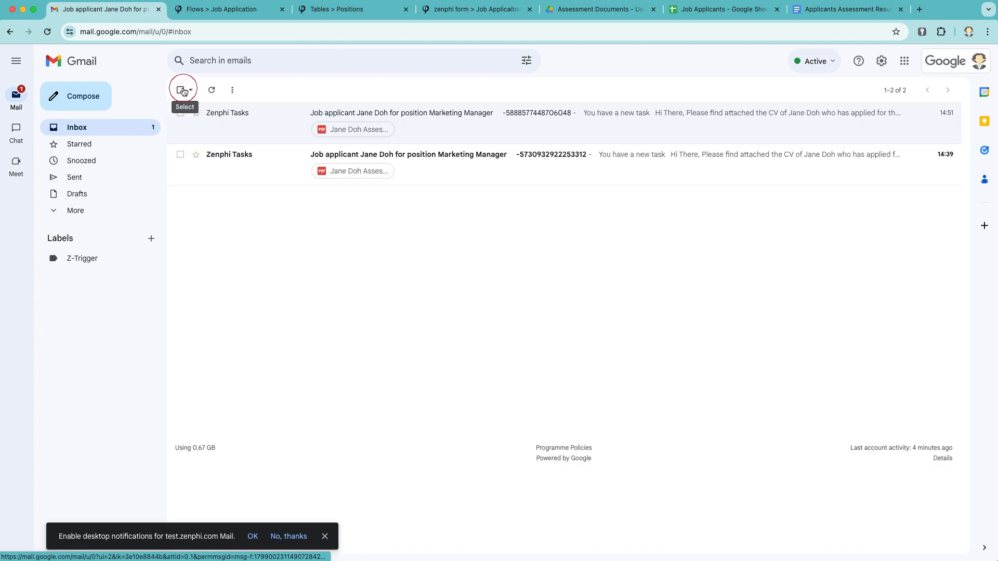
left_click(209, 89)
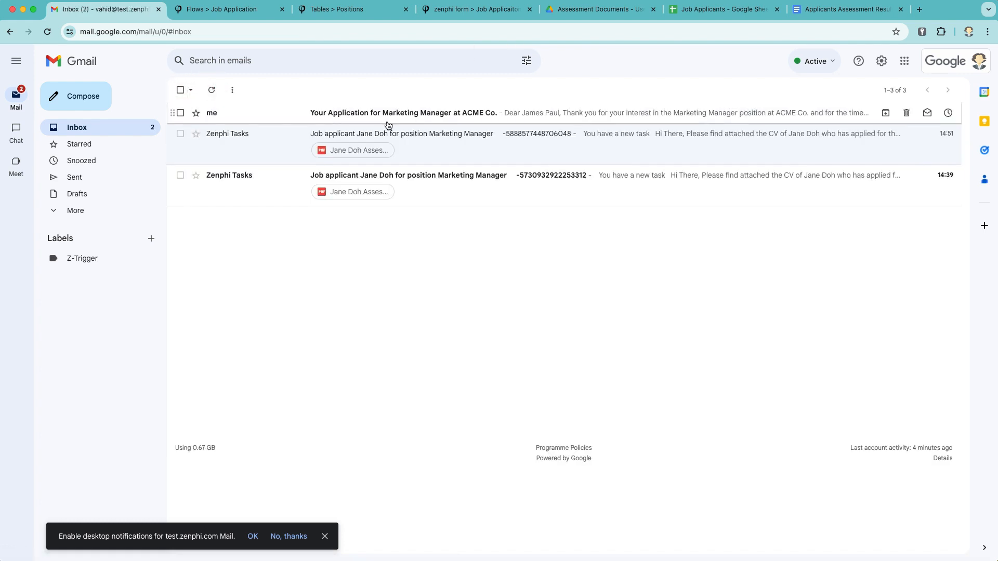
left_click(380, 113)
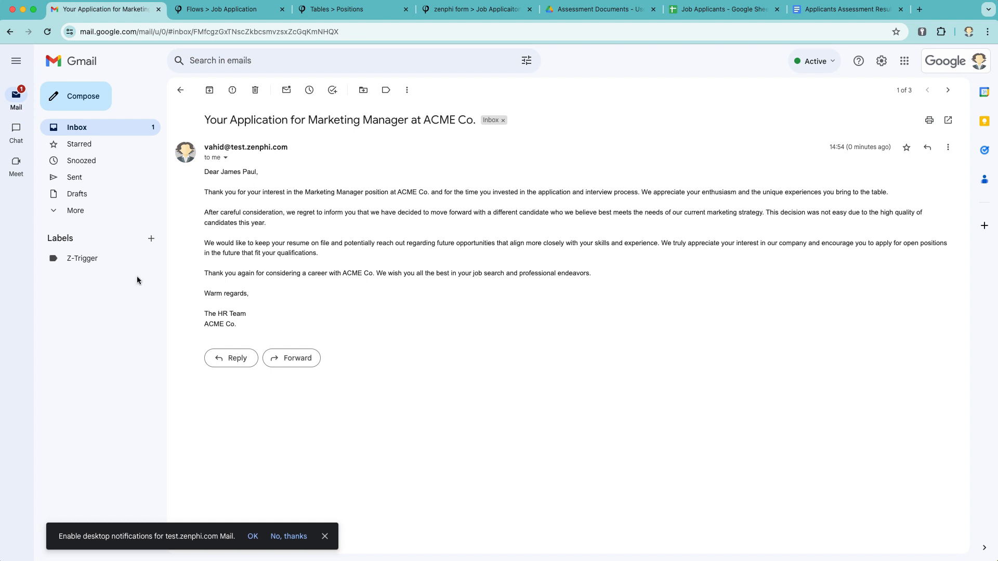
left_click_drag(240, 322, 202, 311)
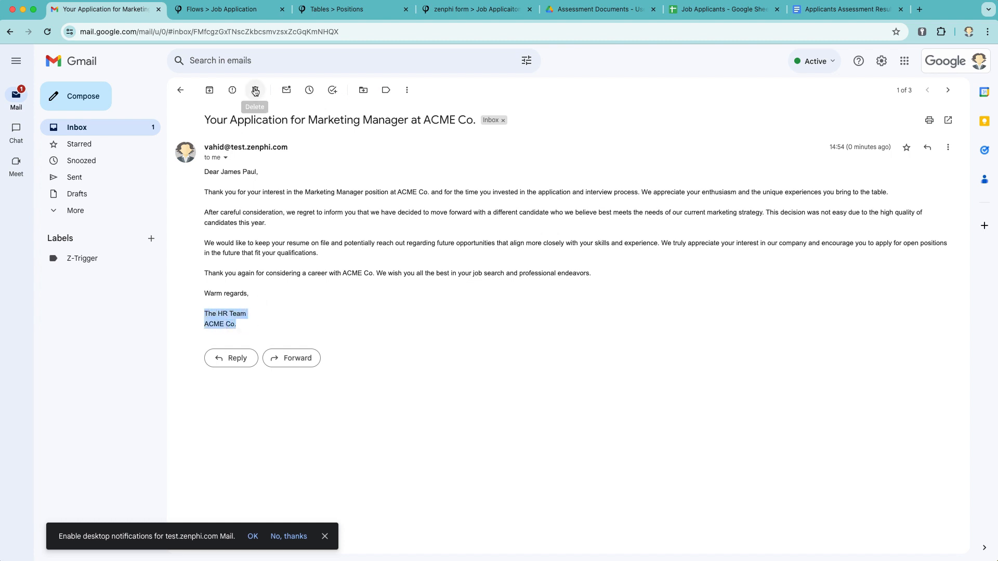
left_click(238, 10)
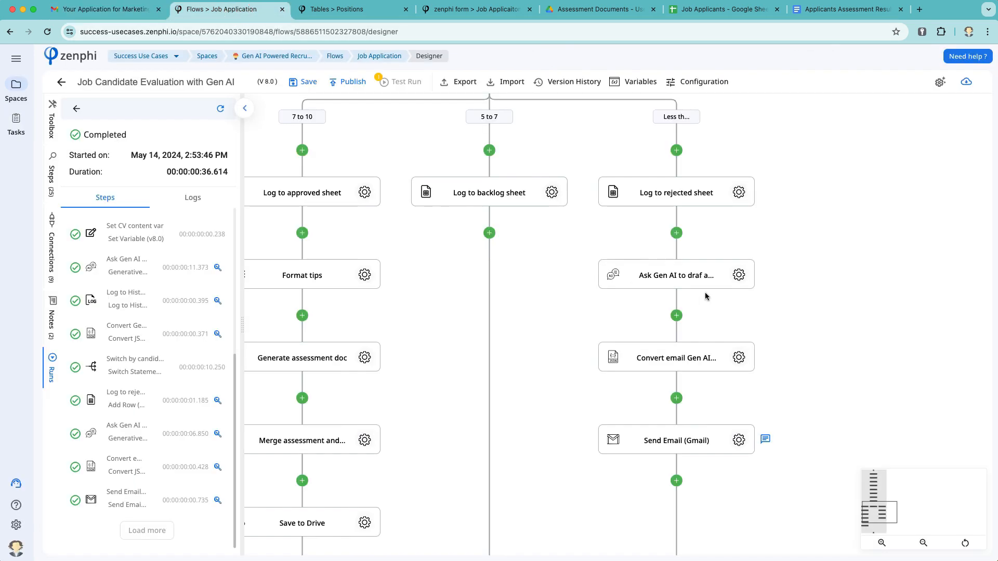
left_click(738, 275)
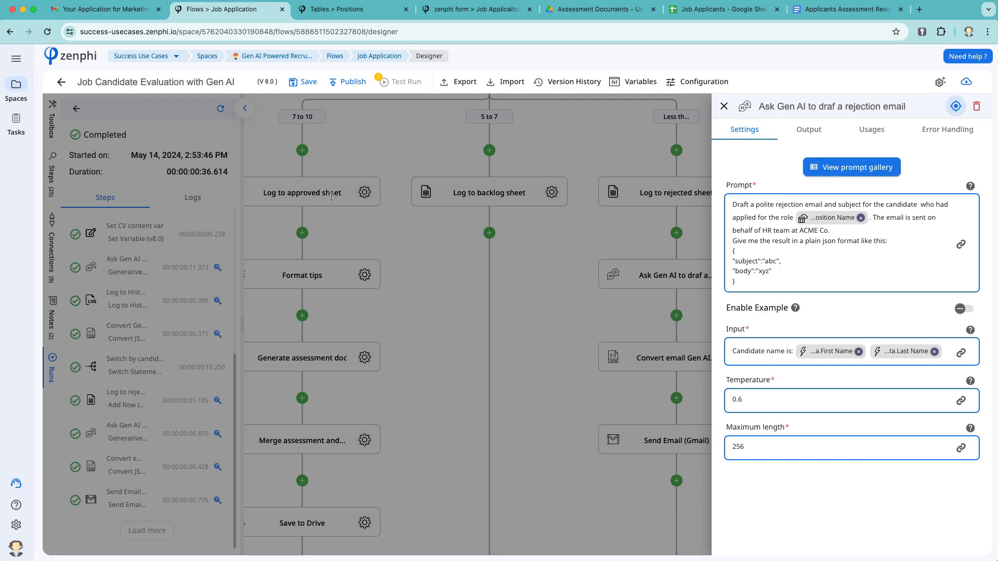
left_click(425, 286)
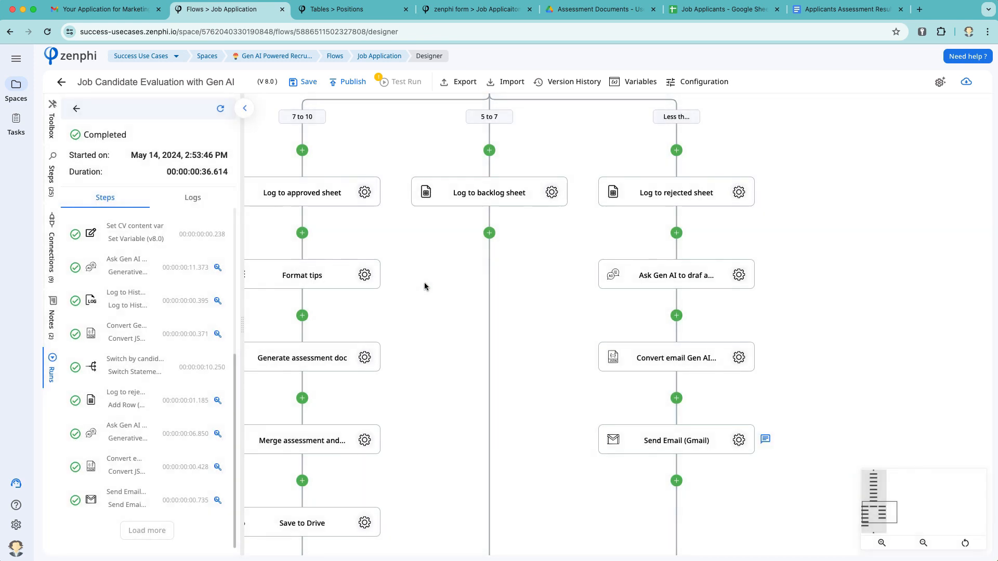